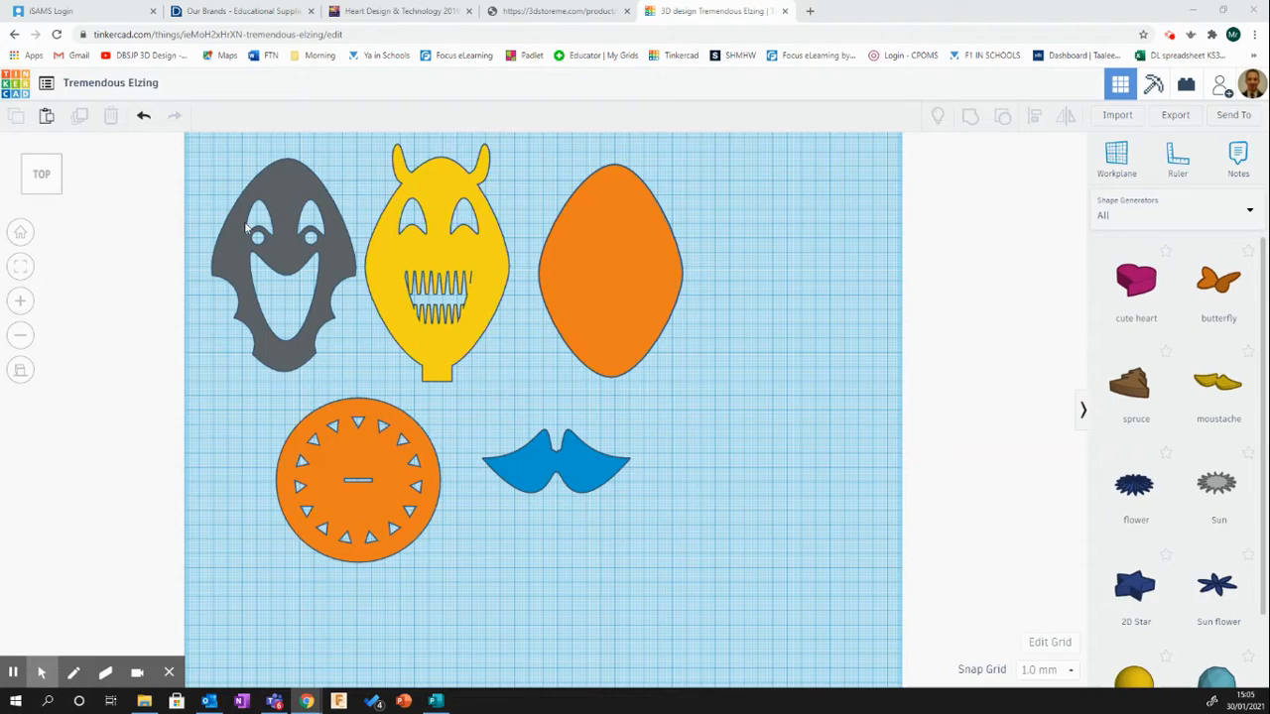
pyautogui.scroll(3, 246, 225)
pyautogui.scroll(-4, 246, 221)
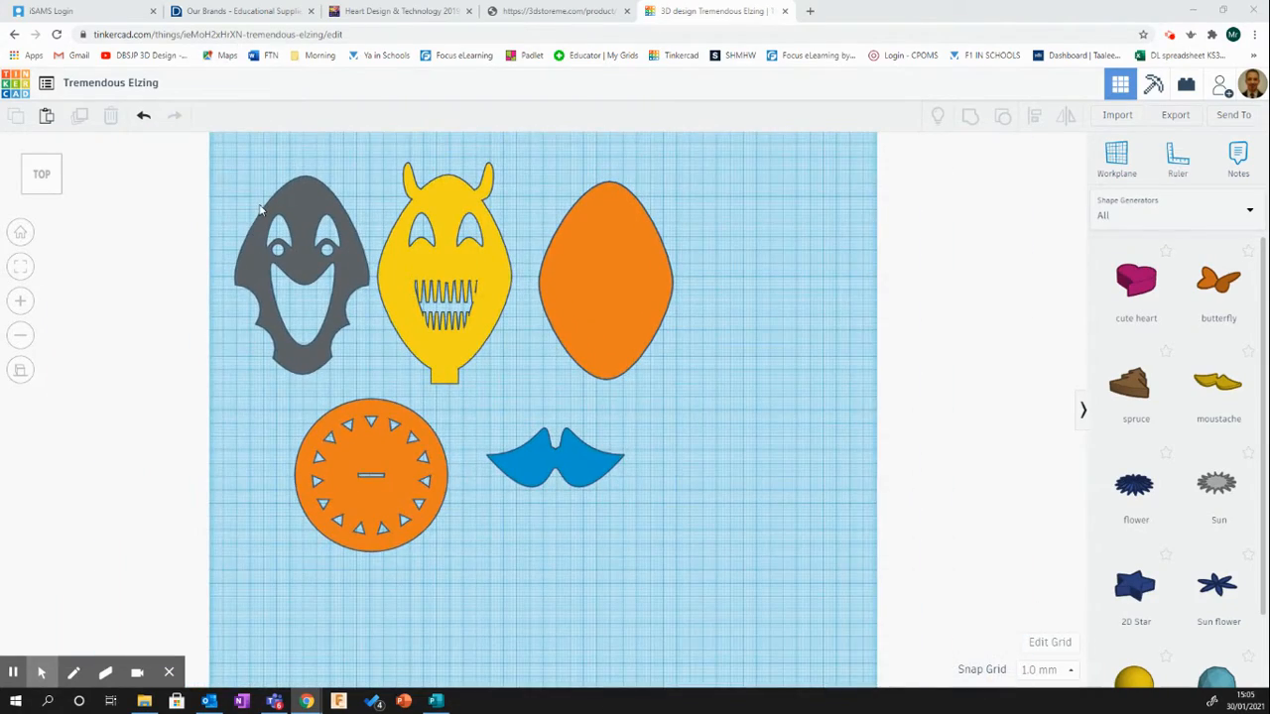
pyautogui.scroll(2, 260, 209)
pyautogui.scroll(-2, 300, 319)
pyautogui.scroll(2, 420, 306)
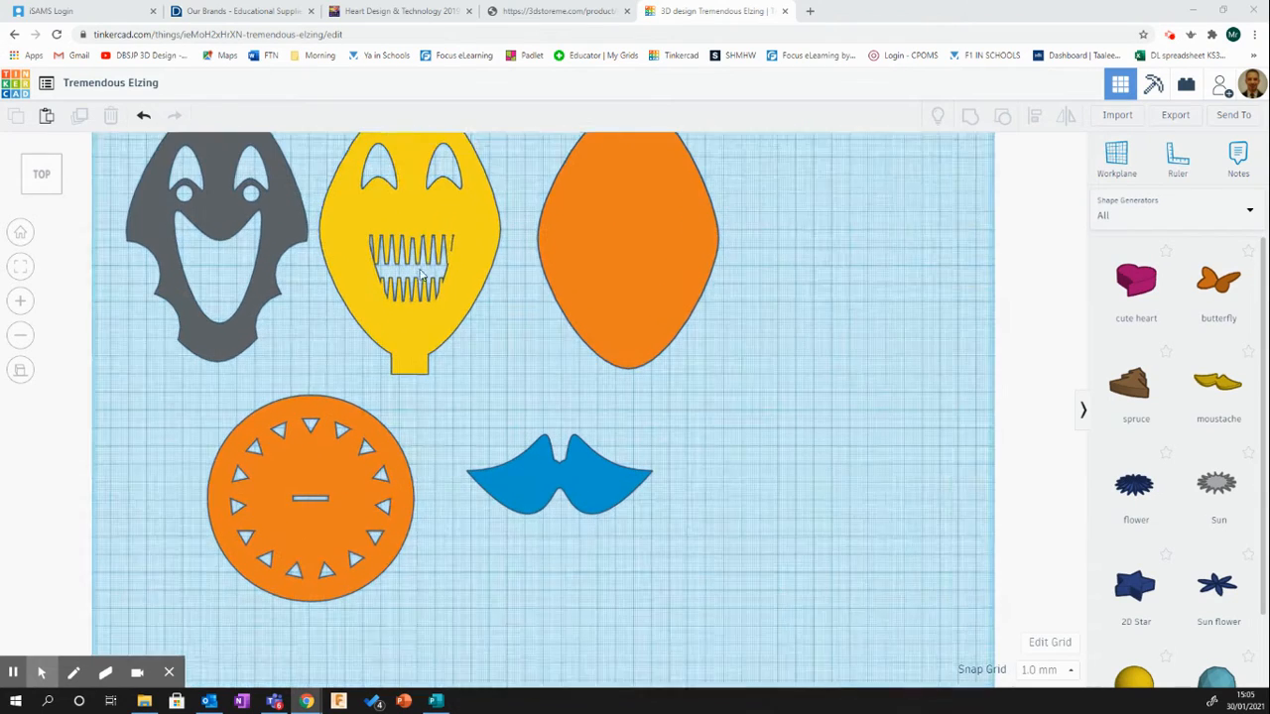
pyautogui.scroll(-3, 412, 323)
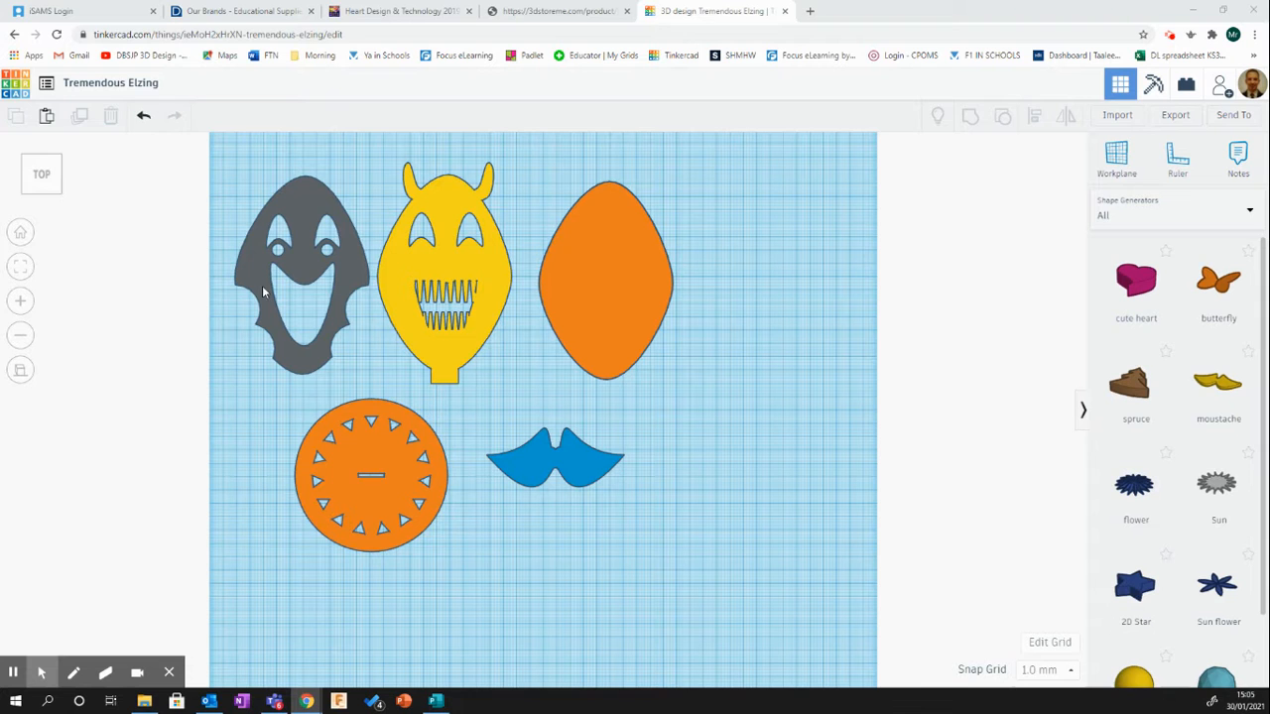
# - Raise the plain orange oval above the workplane, working from the front view
pyautogui.click(46, 181)
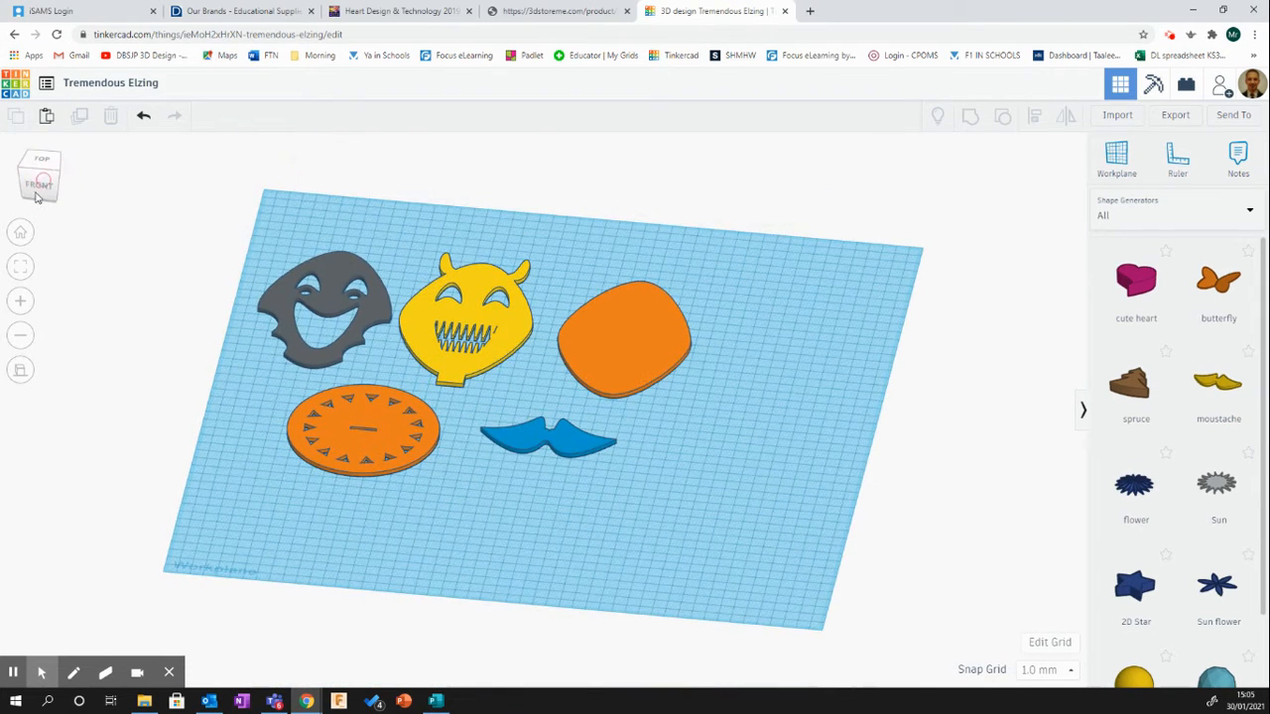
pyautogui.click(40, 191)
pyautogui.scroll(3, 358, 322)
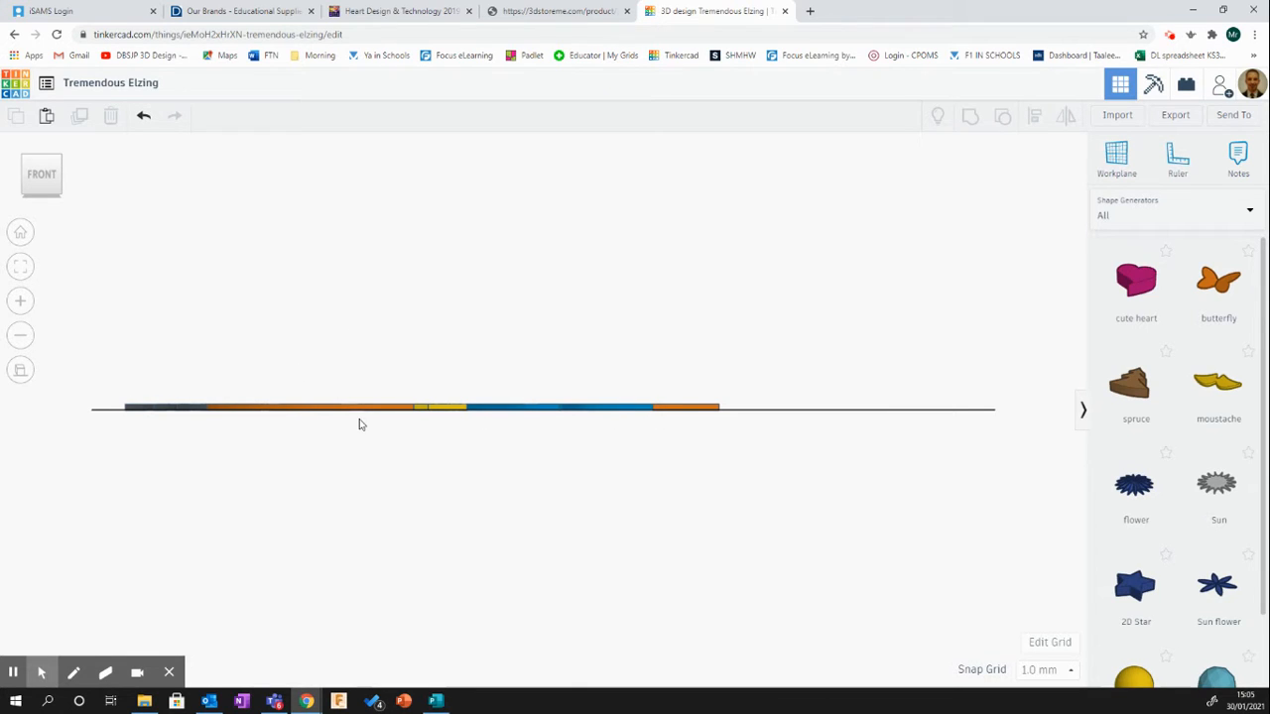
pyautogui.click(686, 409)
pyautogui.moveTo(629, 371); pyautogui.dragTo(621, 317)
pyautogui.click(592, 482)
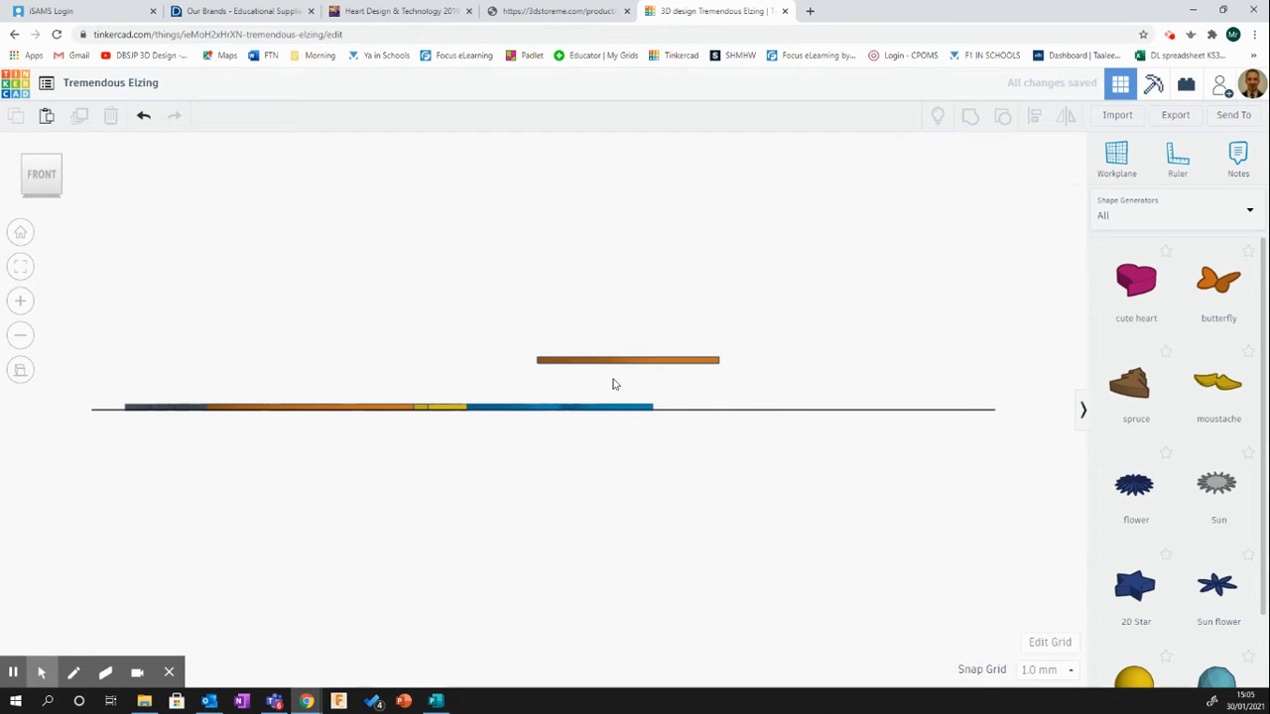
# - Lower the raised orange oval back down onto the workplane
pyautogui.click(649, 365)
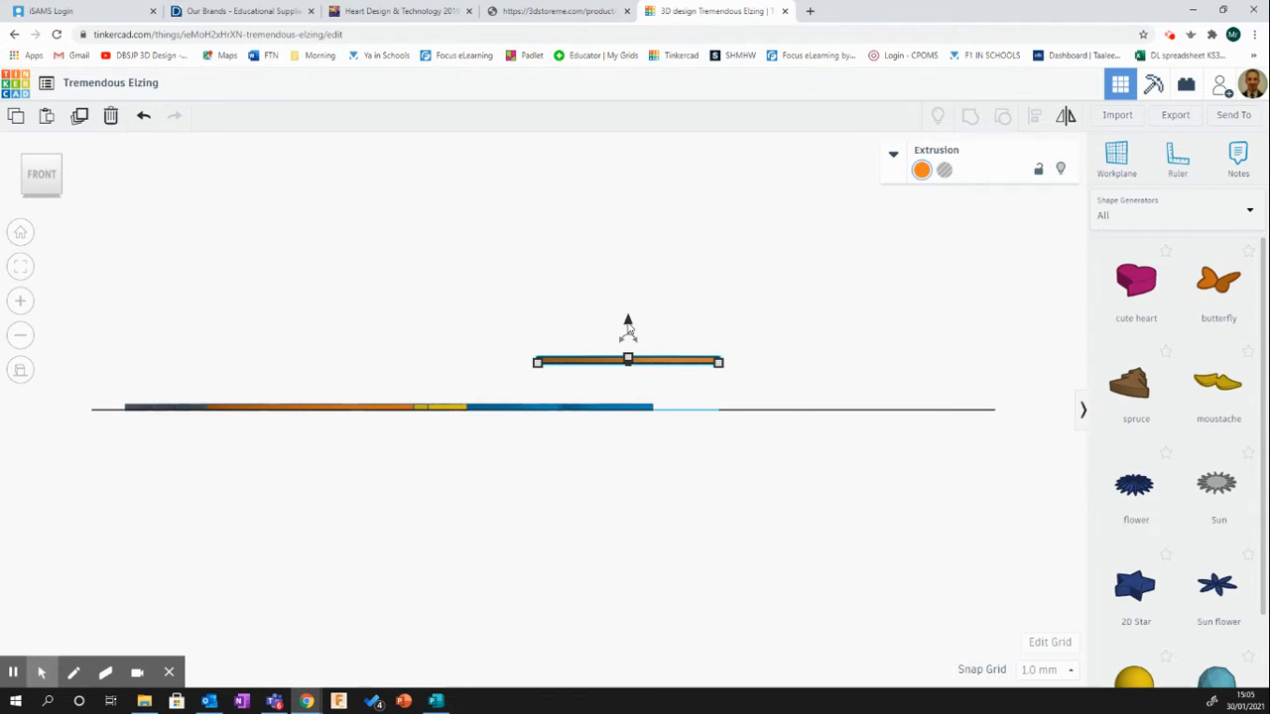
pyautogui.moveTo(628, 329); pyautogui.dragTo(629, 369)
pyautogui.click(584, 469)
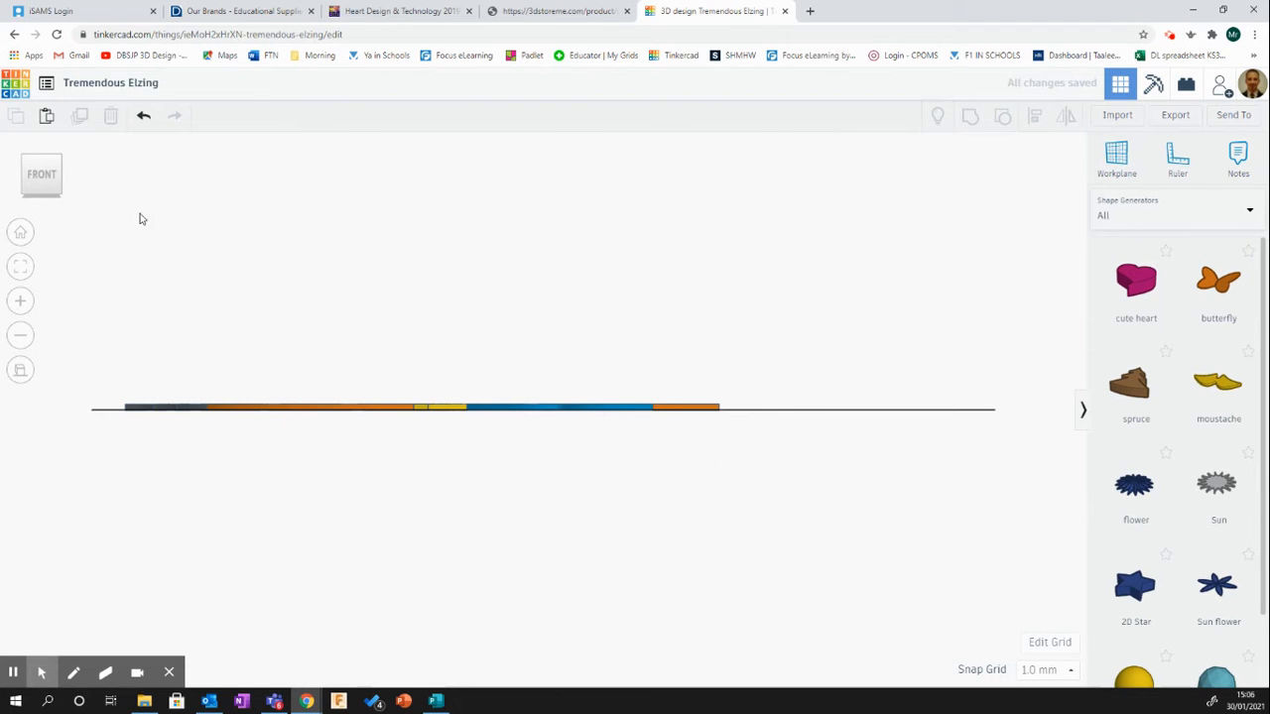
# - Nudge the plain orange oval sideways in the top view until it sits right beside the yellow mask without overlapping
pyautogui.click(47, 177)
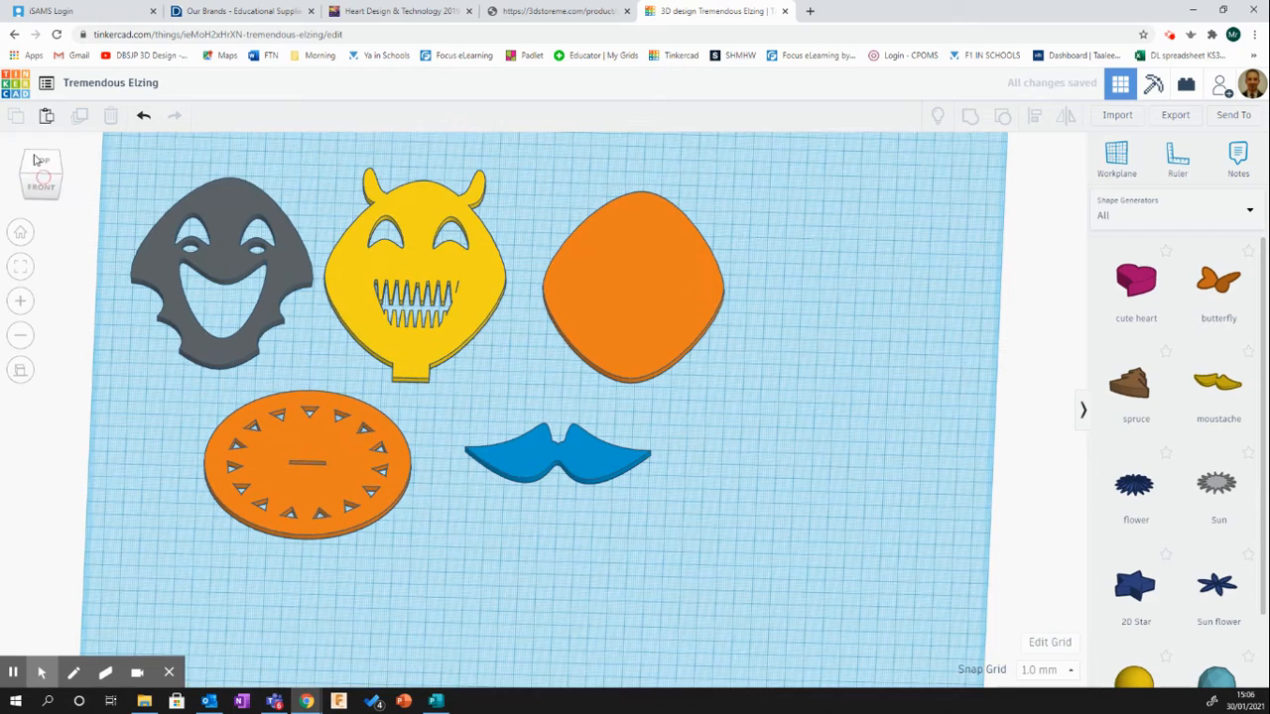
pyautogui.click(42, 166)
pyautogui.scroll(-3, 457, 337)
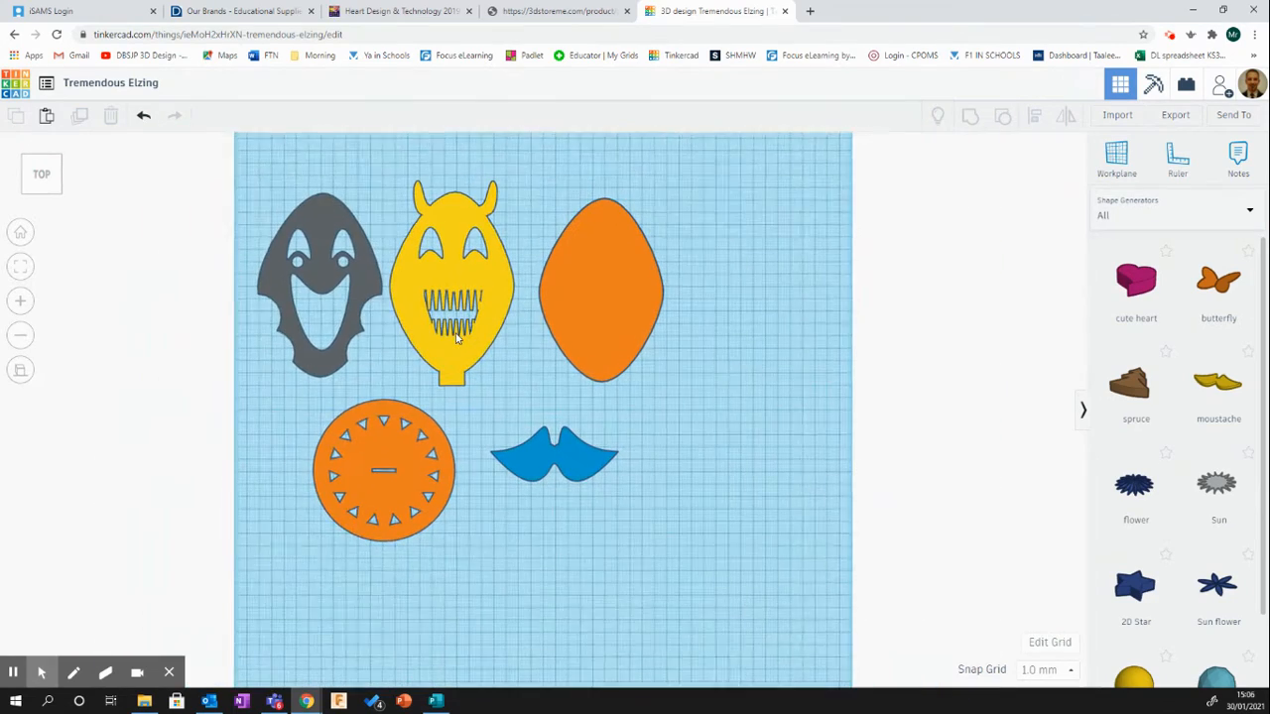
pyautogui.click(583, 306)
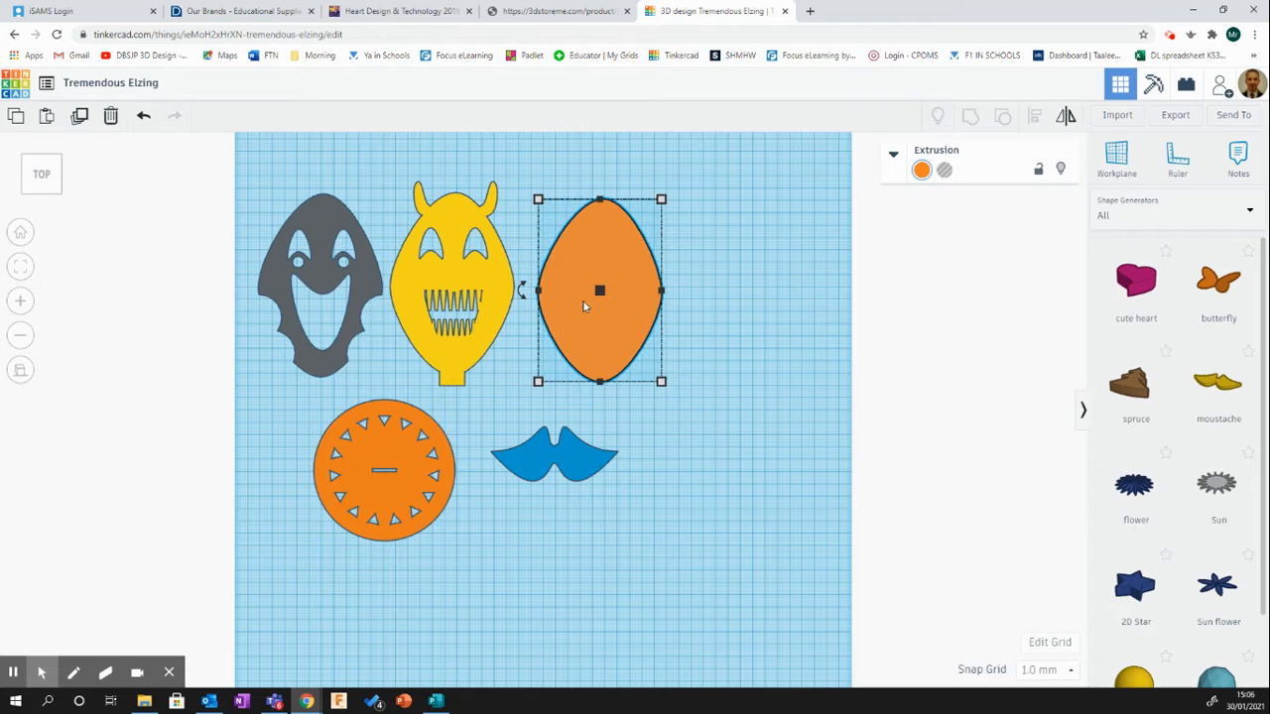
pyautogui.press('Left')
pyautogui.press('Left')
pyautogui.press('Left')
pyautogui.press('Left')
pyautogui.press('Left')
pyautogui.press('Left')
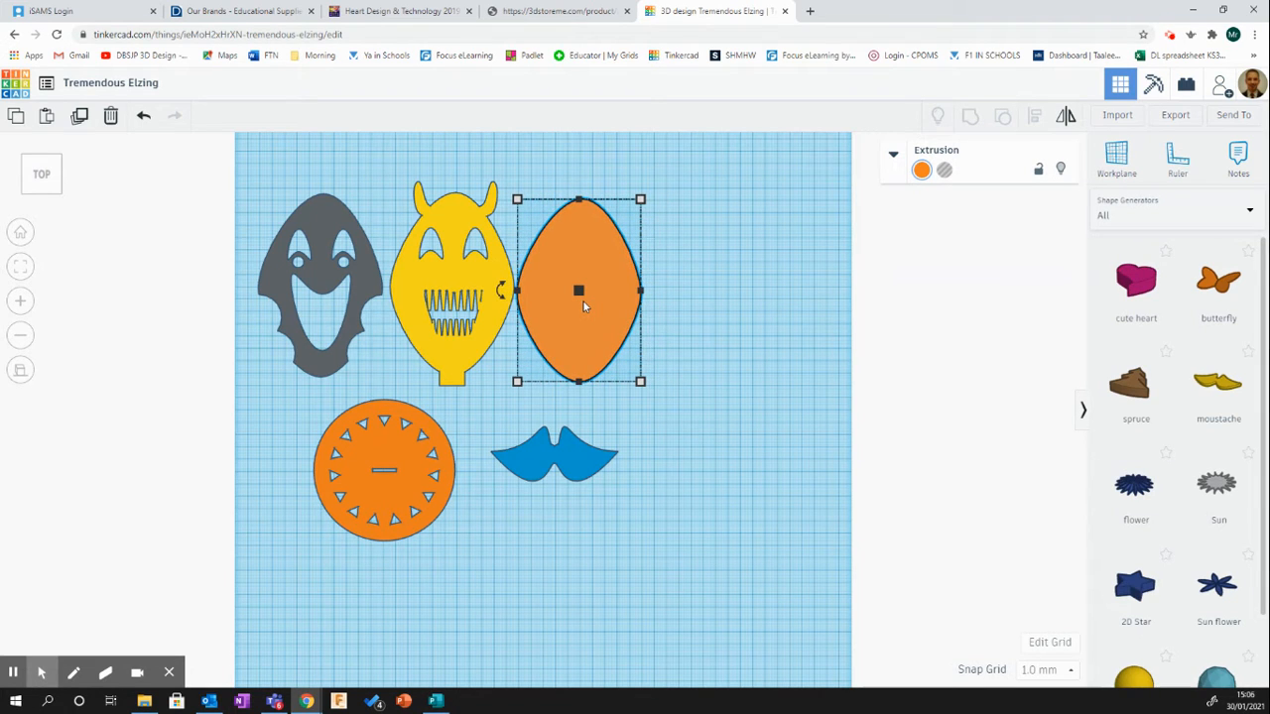
# - Nudge the orange disc with triangular holes up into the gap beneath the grey and yellow masks
pyautogui.click(393, 459)
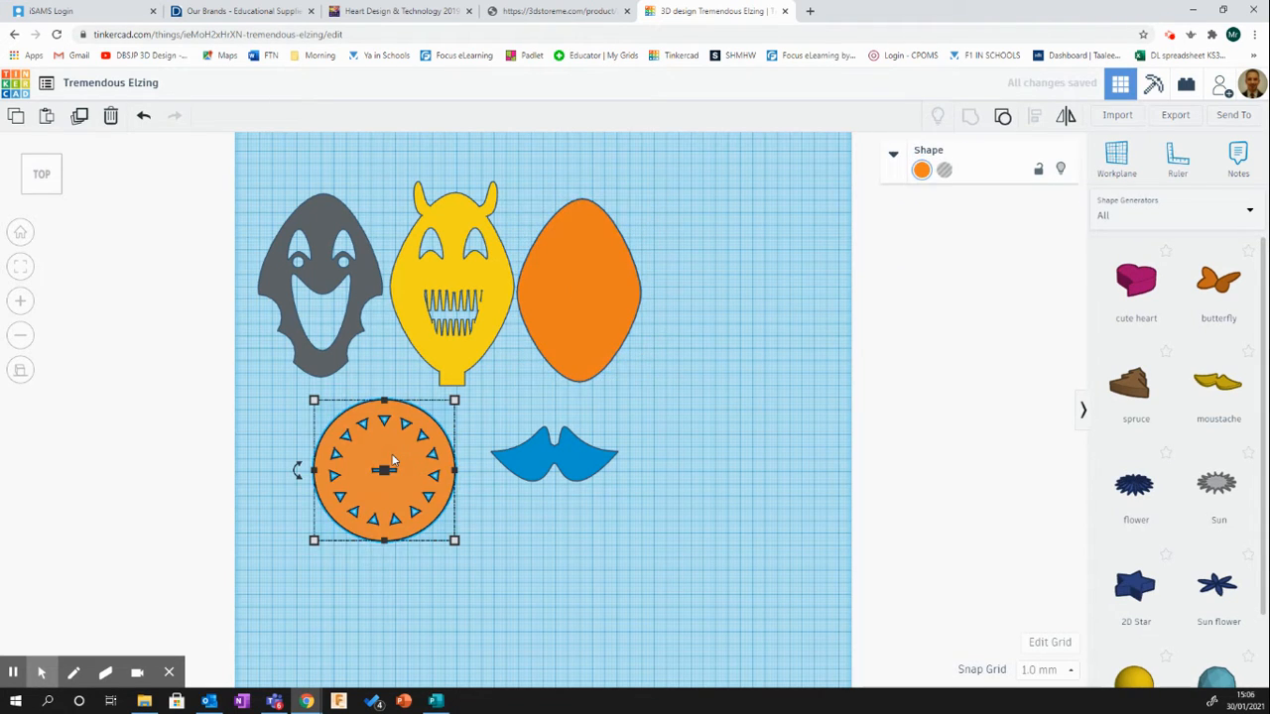
pyautogui.press('Up')
pyautogui.press('Up')
pyautogui.press('Up')
pyautogui.press('Up')
pyautogui.press('Up')
pyautogui.press('Up')
pyautogui.press('Up')
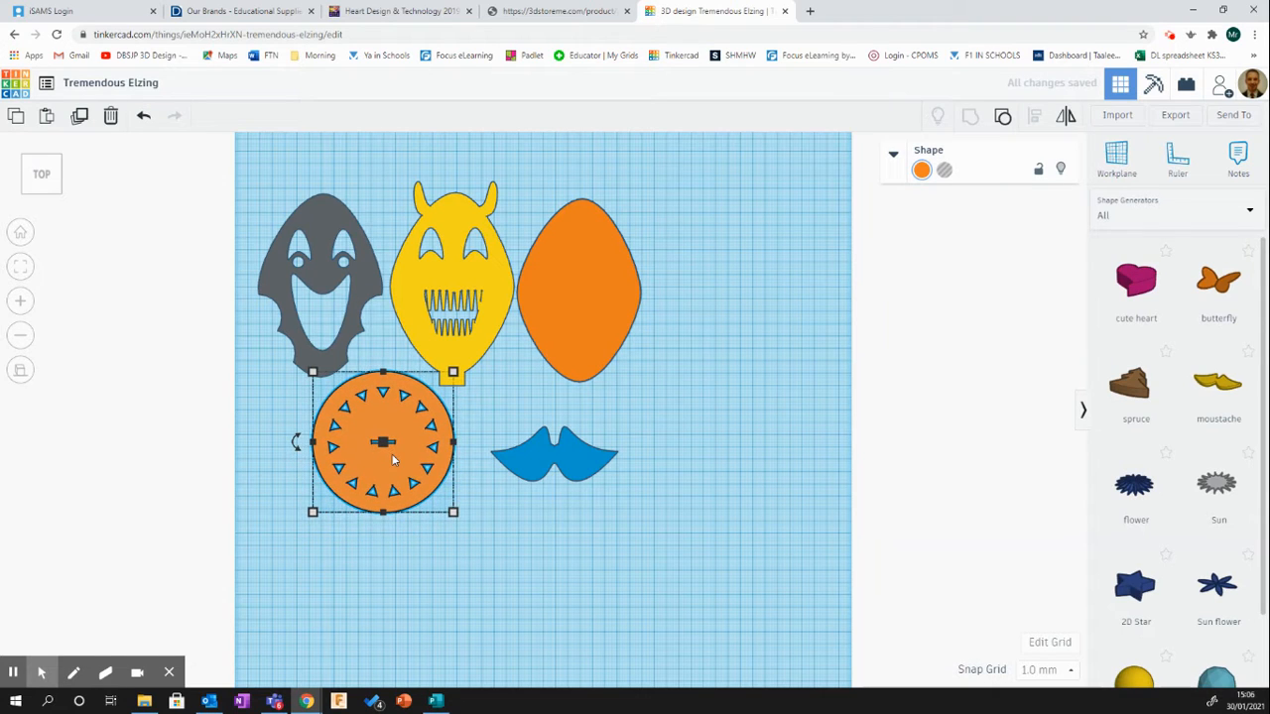
pyautogui.press('Up')
pyautogui.press('Up')
pyautogui.press('Up')
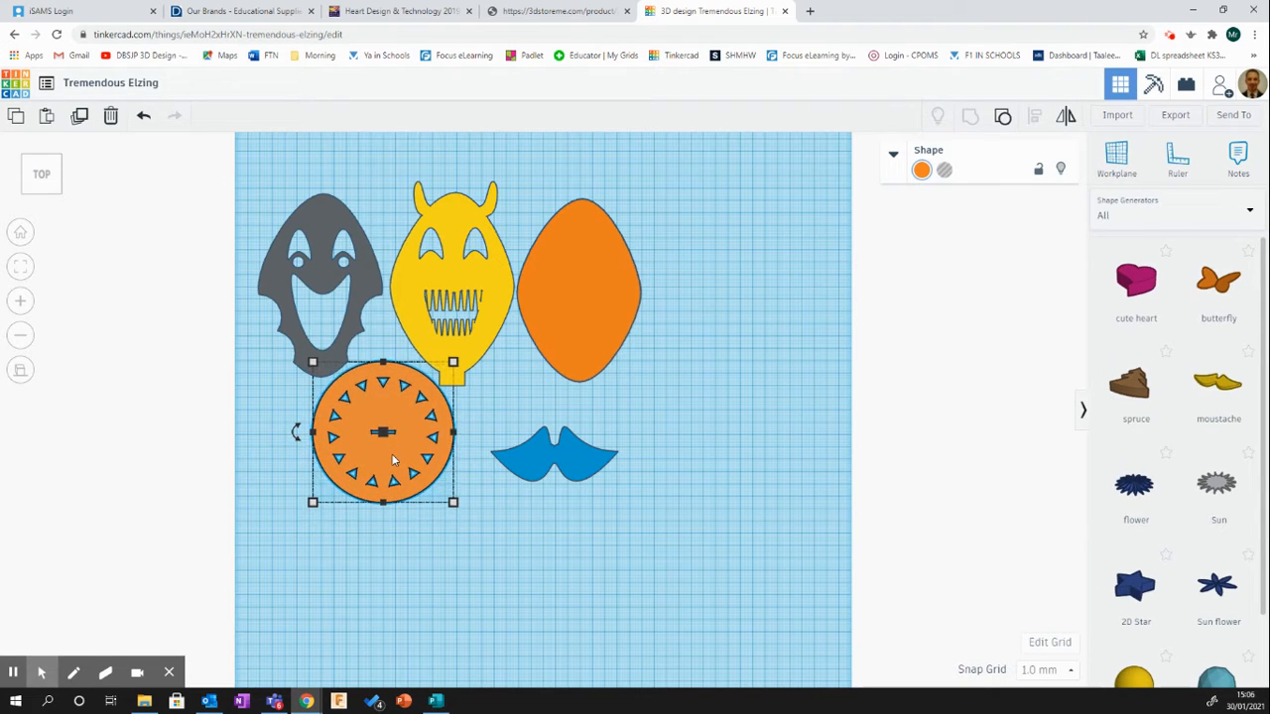
# - Rotate the blue moustache a quarter turn and fit it upright in the gap between the yellow mask and the orange oval
pyautogui.click(586, 485)
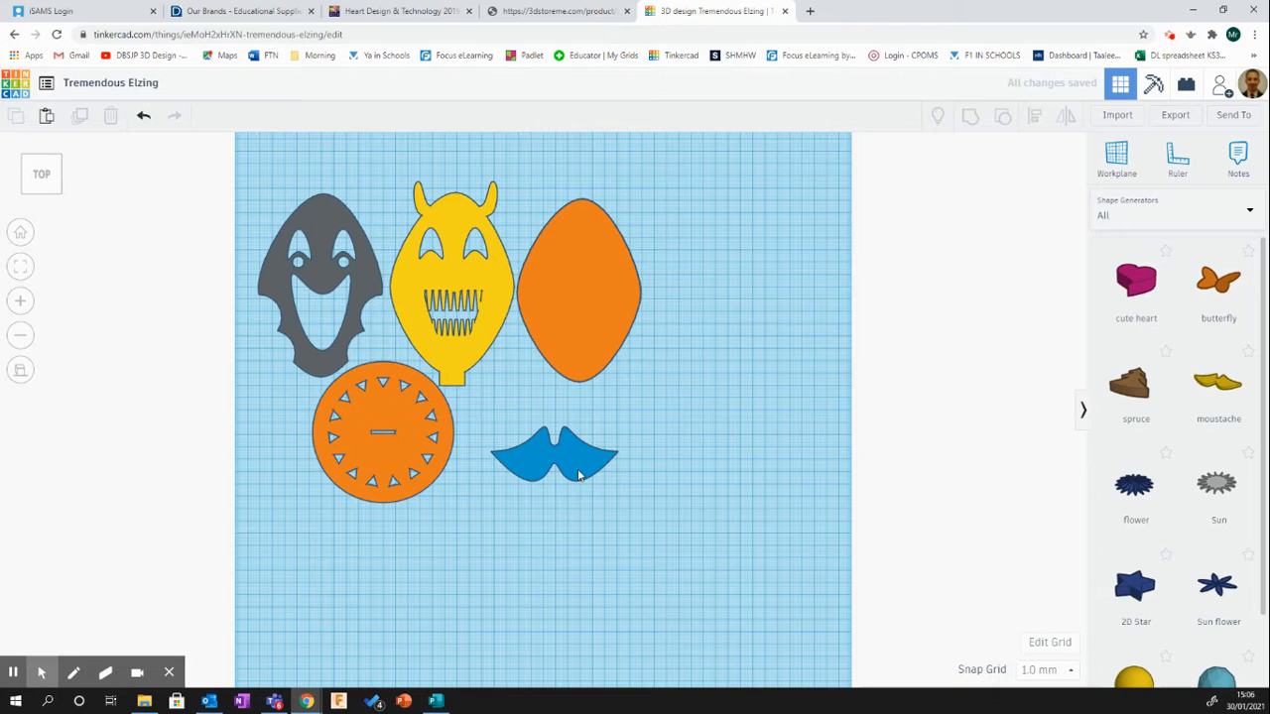
pyautogui.moveTo(578, 470); pyautogui.dragTo(563, 439)
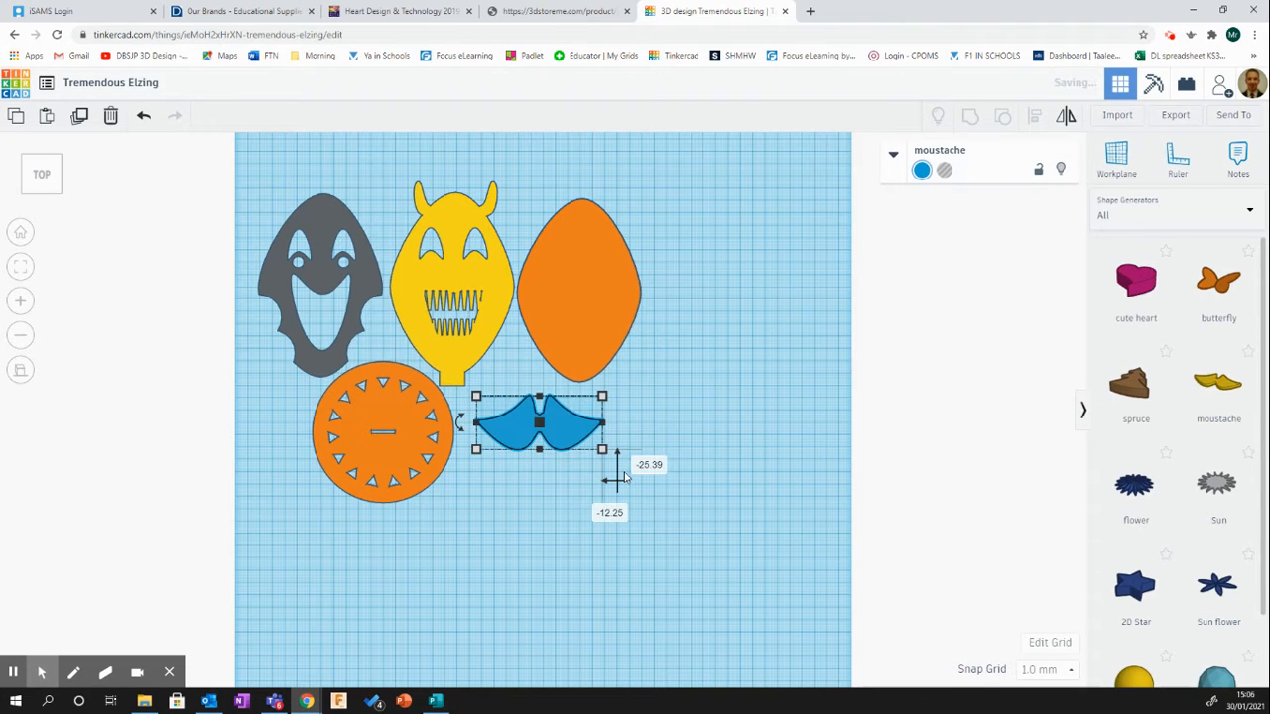
pyautogui.moveTo(459, 424); pyautogui.dragTo(544, 478)
pyautogui.moveTo(548, 430); pyautogui.dragTo(517, 406)
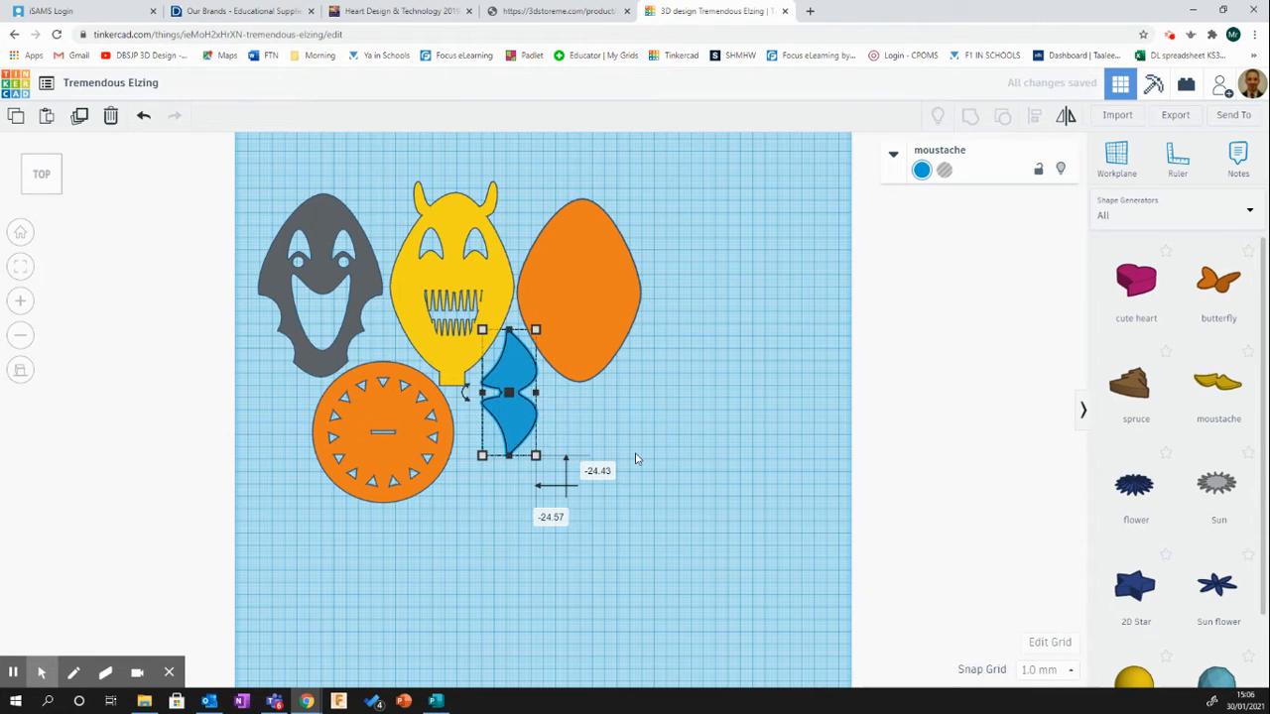
pyautogui.click(662, 460)
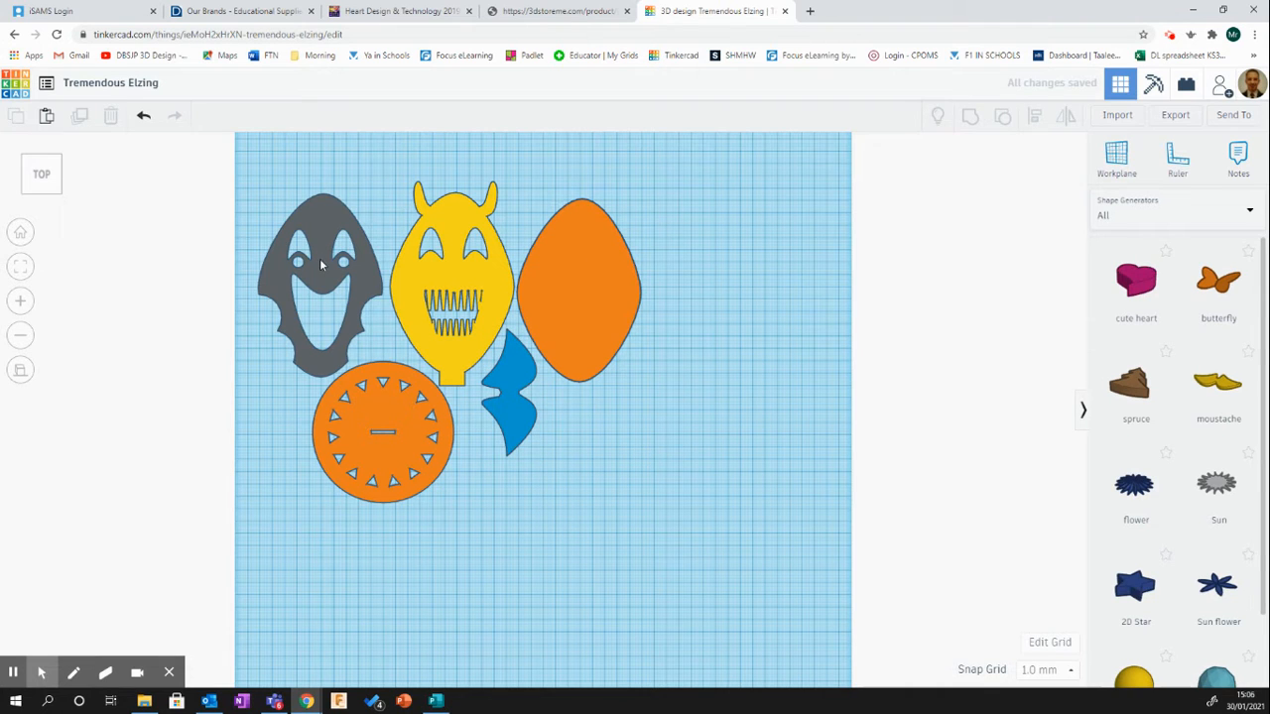
# - Move the grey mask slightly closer to the yellow mask without overlapping it
pyautogui.click(362, 288)
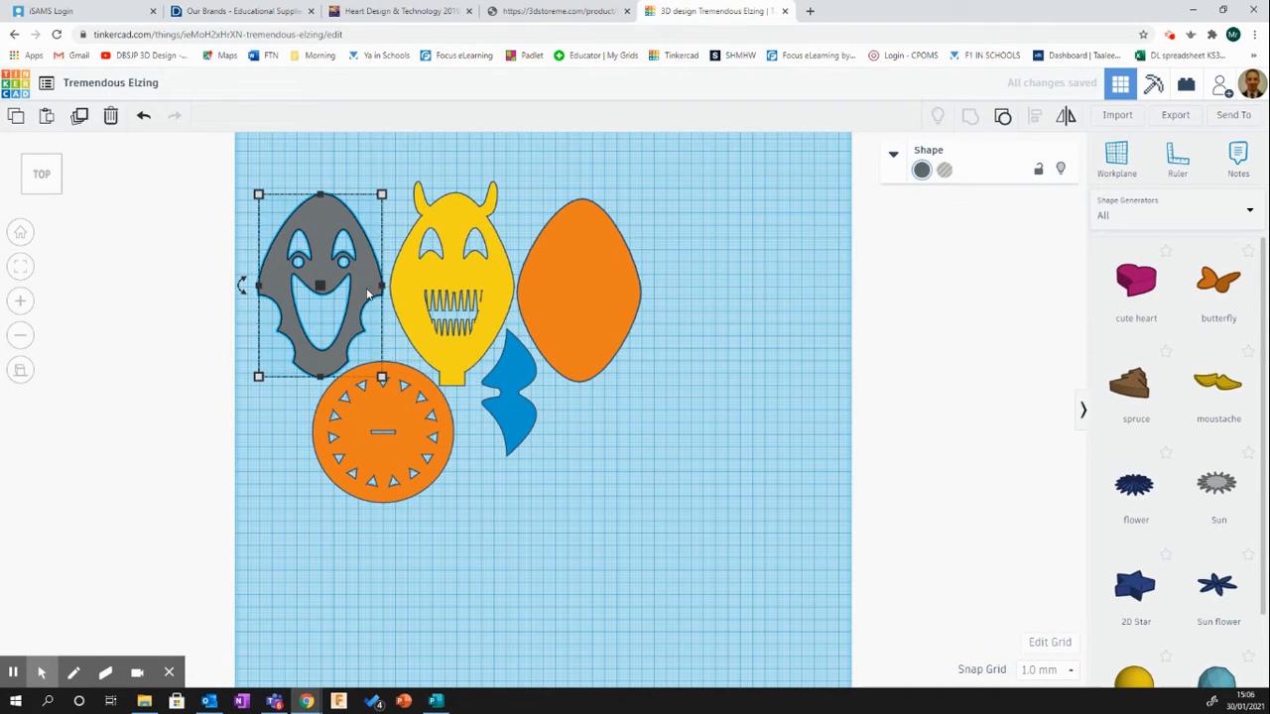
pyautogui.click(645, 388)
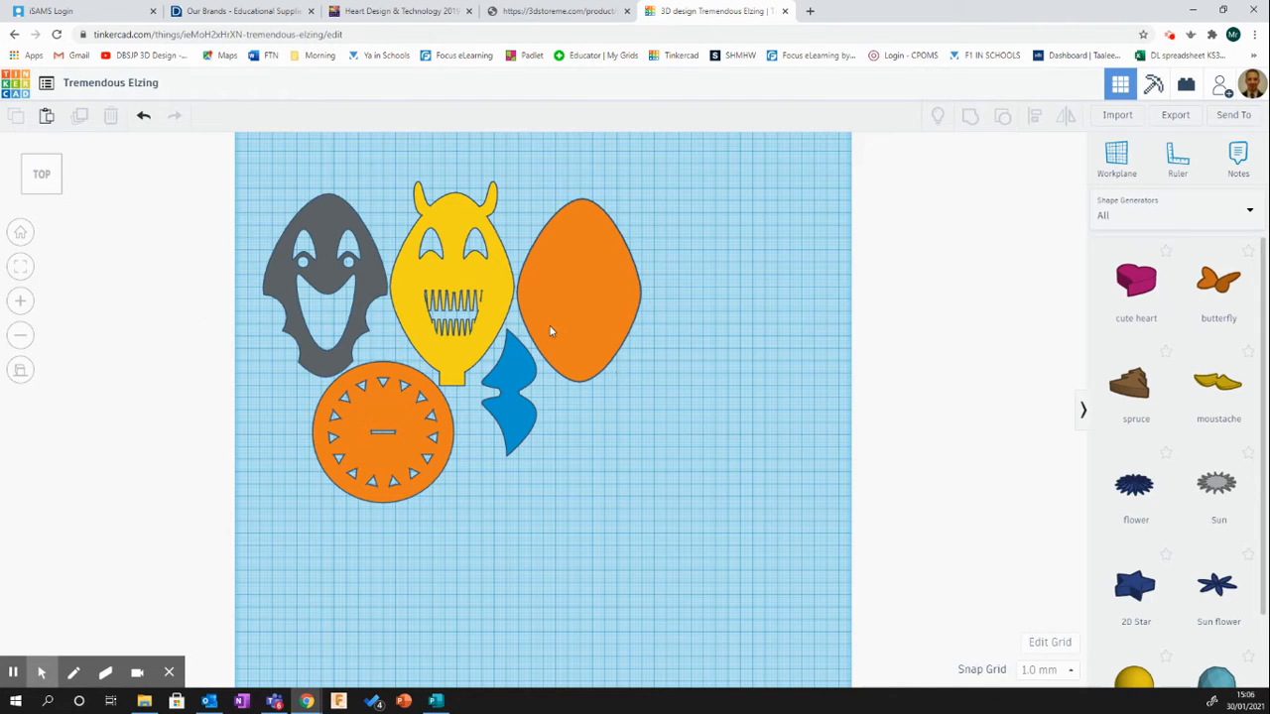
# - Export everything in the design as an SVG for laser cutting and bring up the Downloads folder in File Explorer
pyautogui.click(1176, 117)
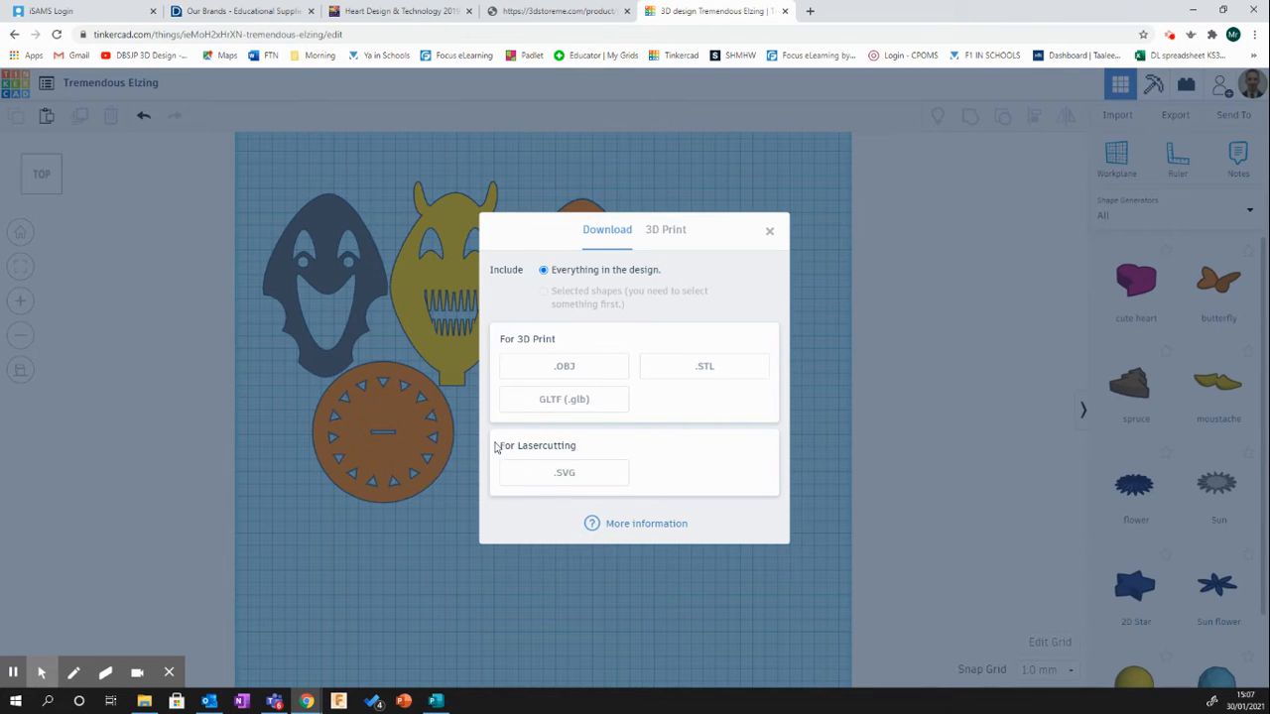
pyautogui.click(565, 473)
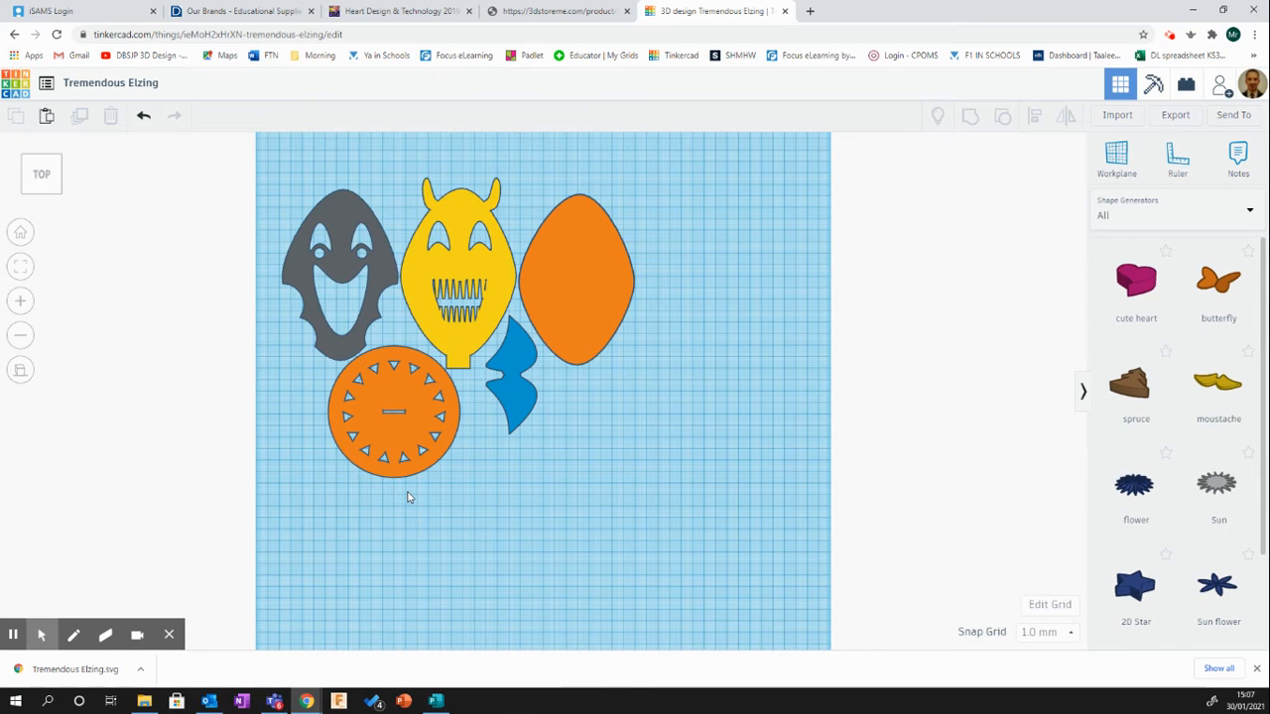
pyautogui.click(143, 702)
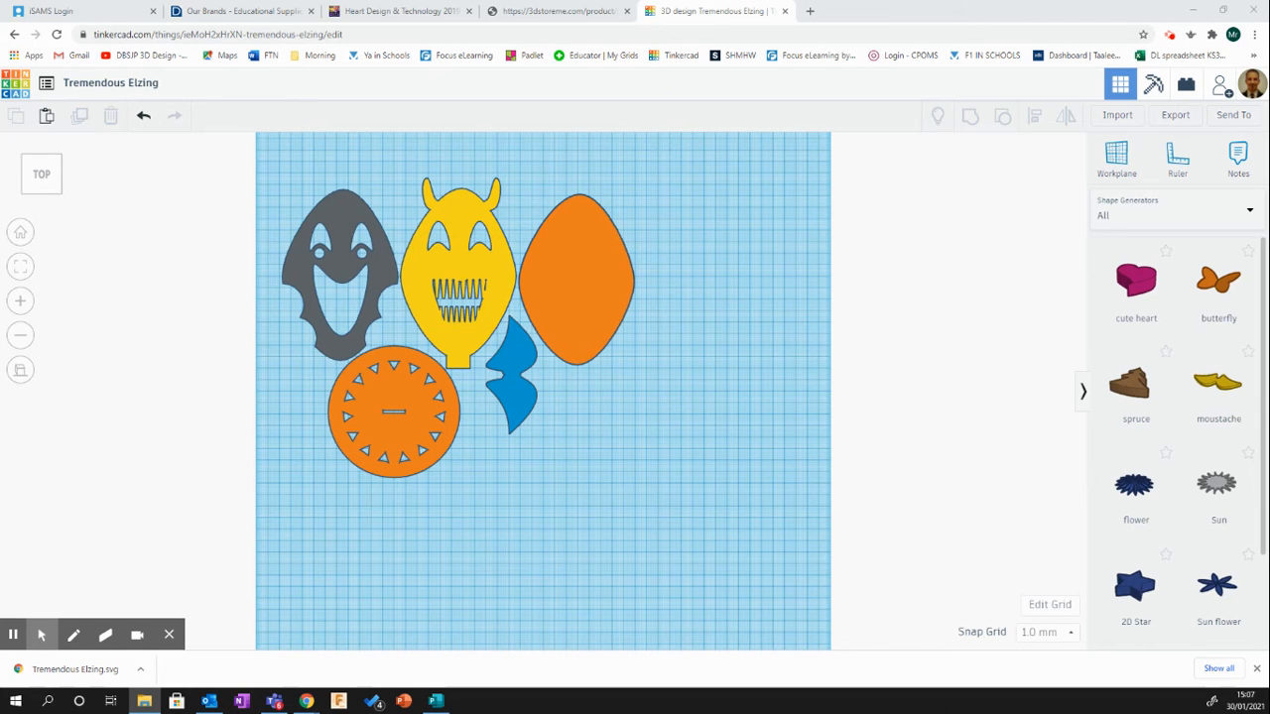
pyautogui.moveTo(830, 190); pyautogui.dragTo(731, 192)
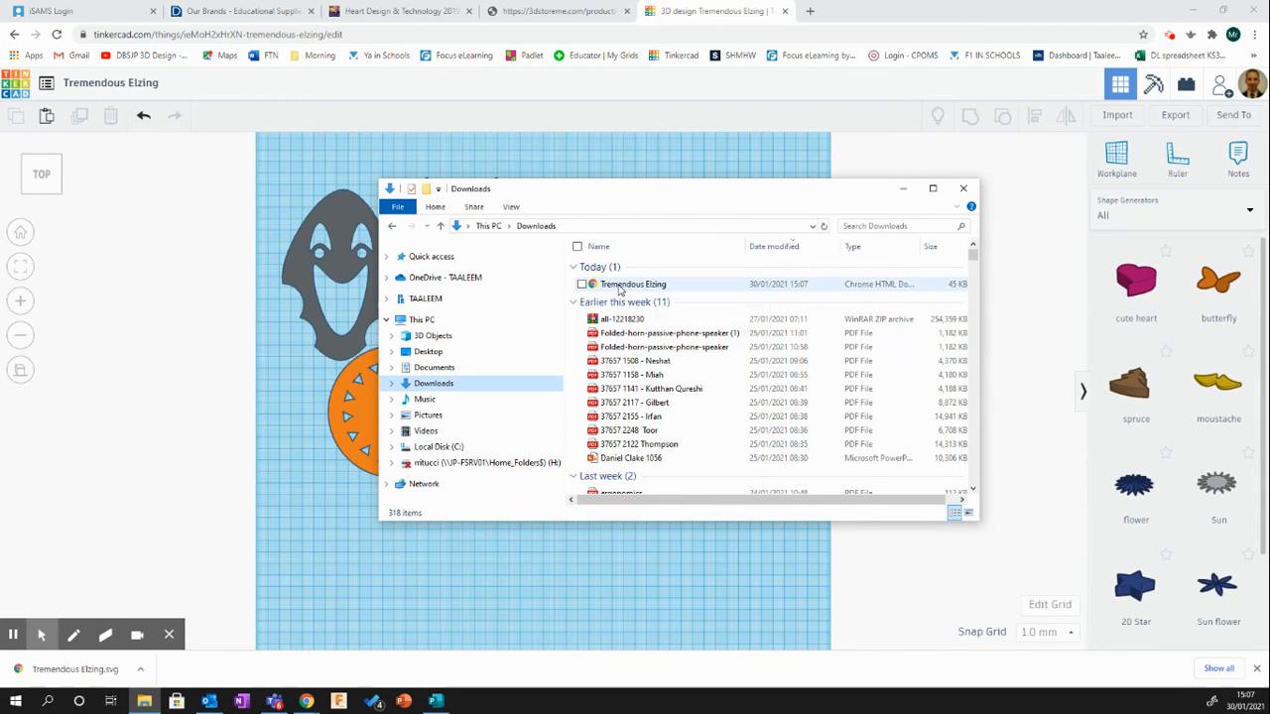
# - Minimise the browser, switch to Microsoft Teams and arrange its window side by side with the Downloads folder
pyautogui.click(1194, 11)
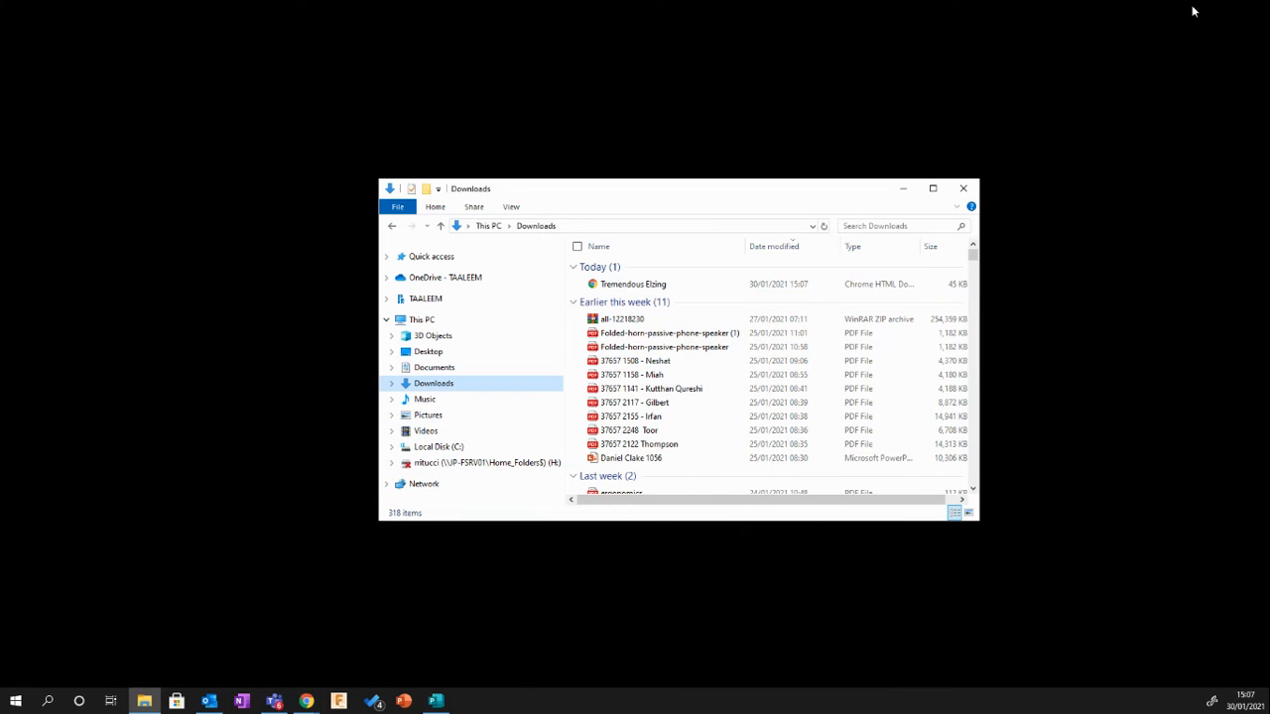
pyautogui.click(274, 701)
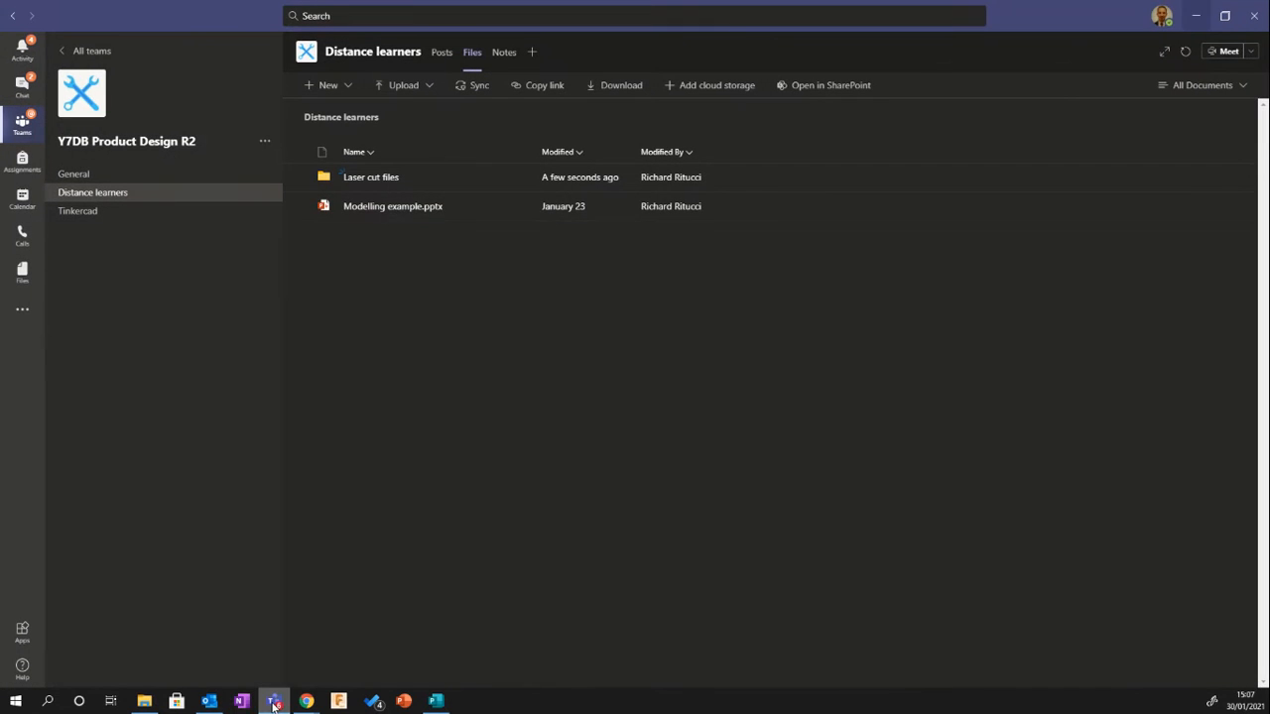
pyautogui.click(1225, 16)
pyautogui.moveTo(721, 169); pyautogui.dragTo(523, 94)
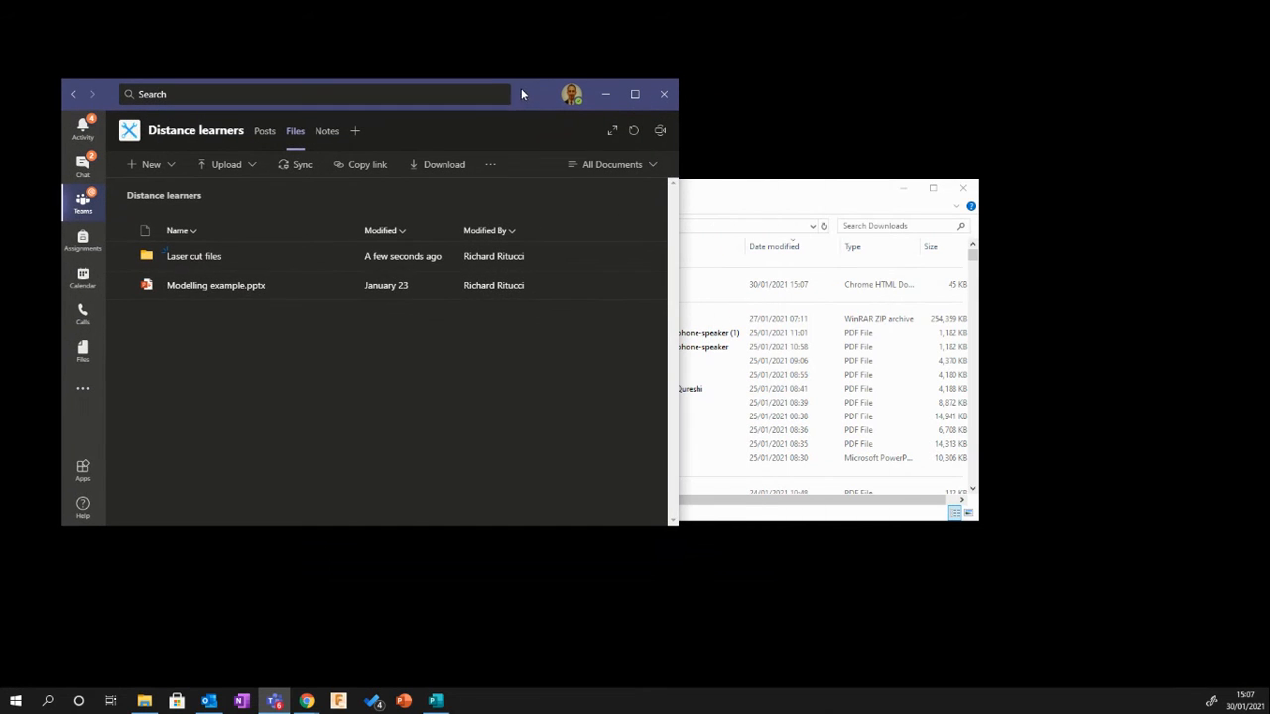
pyautogui.click(746, 205)
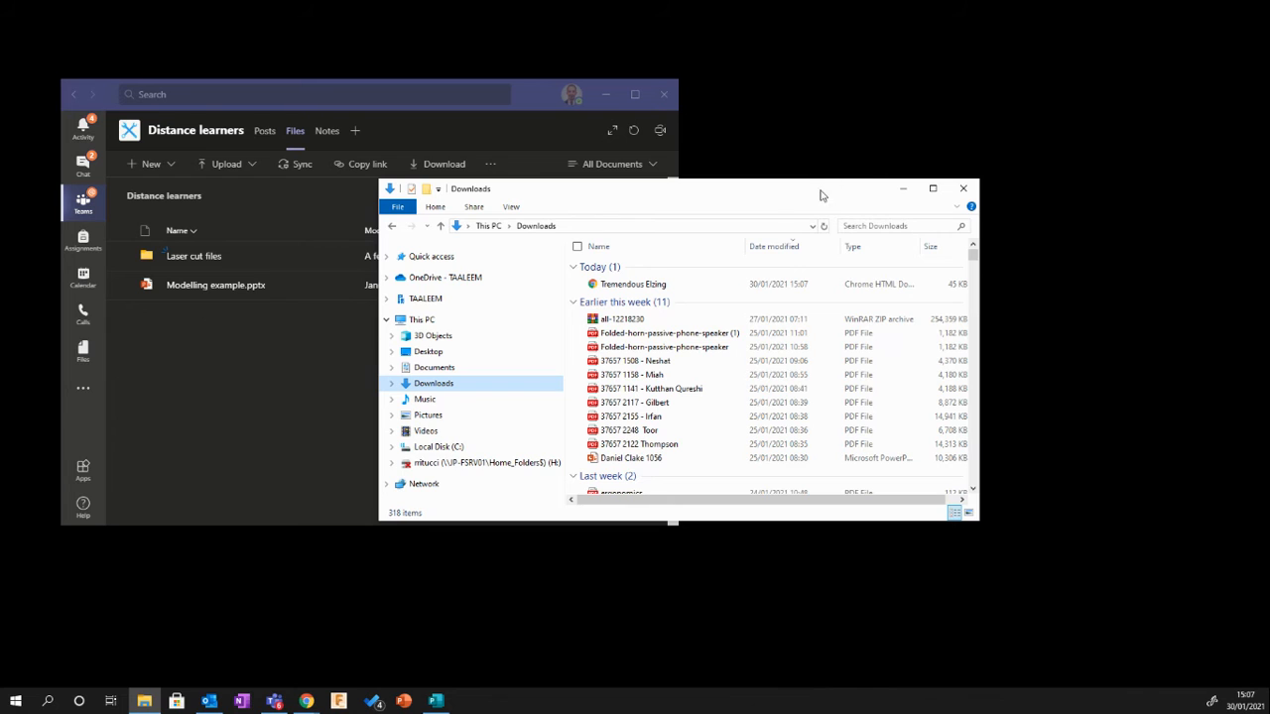
pyautogui.moveTo(820, 195); pyautogui.dragTo(1113, 155)
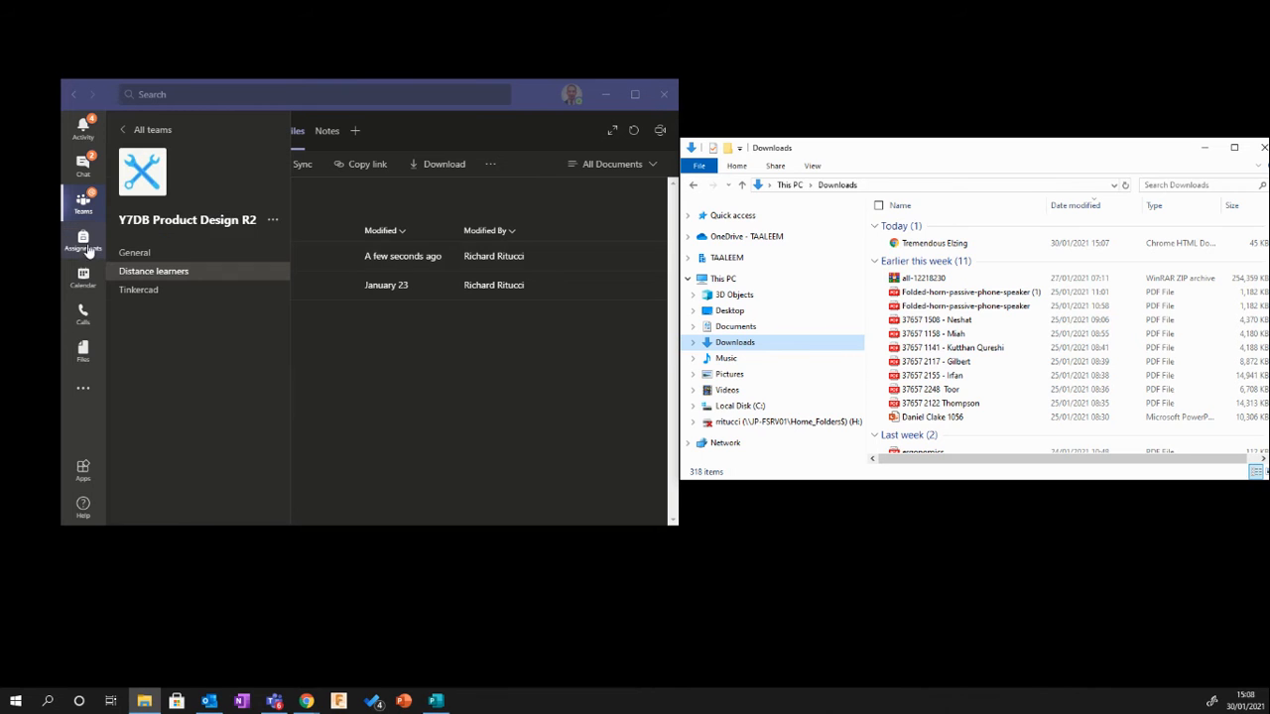
# - Open the Files of the General channel in the Y7DB Product Design R2 team
pyautogui.click(85, 205)
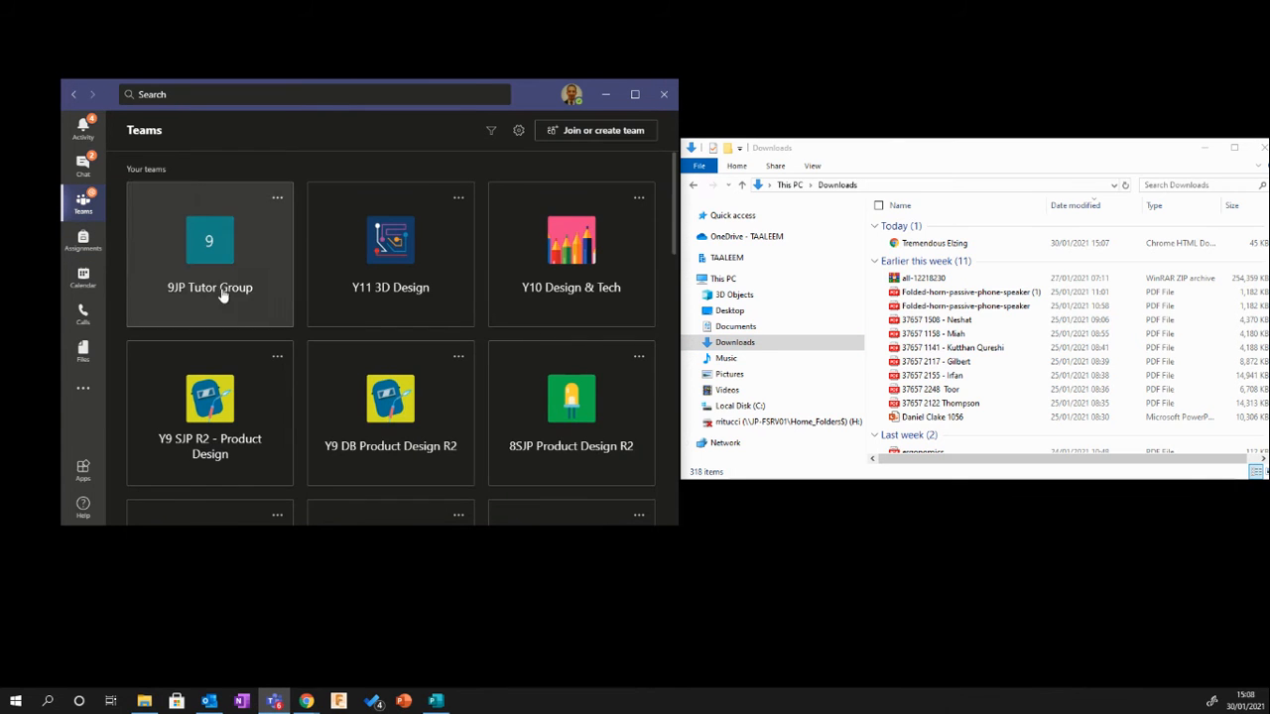
pyautogui.scroll(-3, 325, 320)
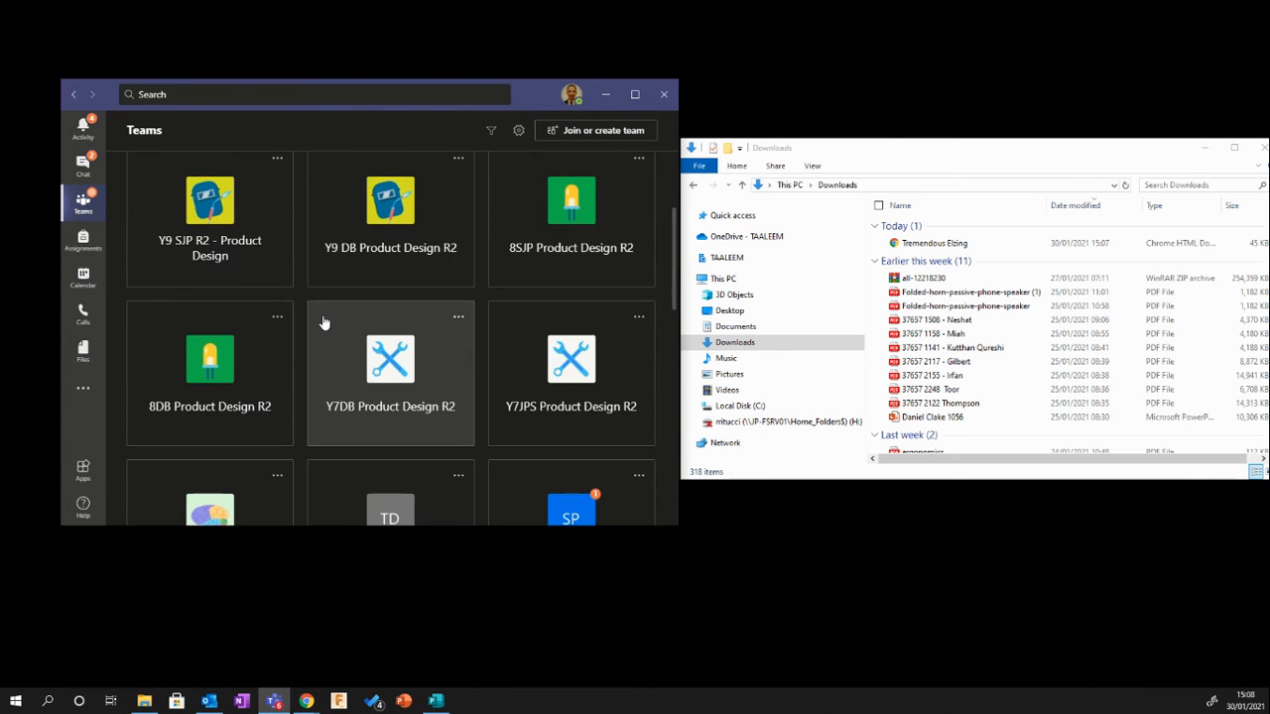
pyautogui.click(377, 385)
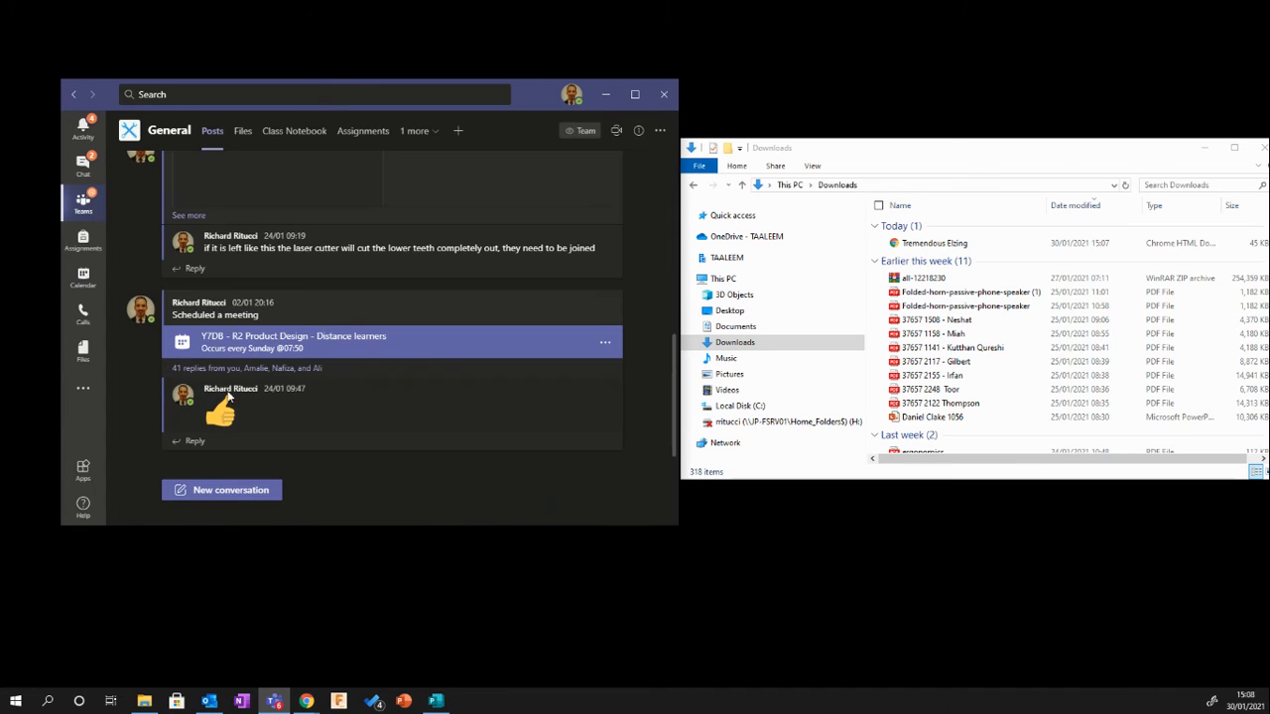
pyautogui.click(242, 131)
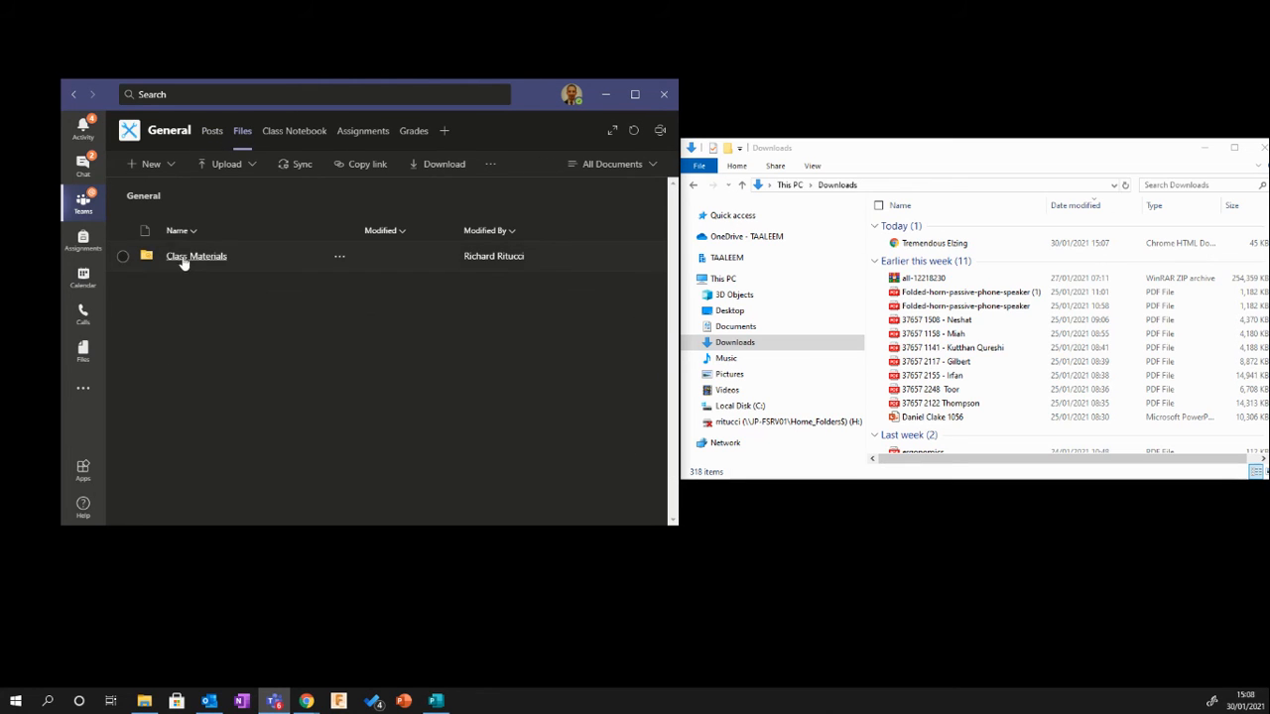
# - Create a folder named "Laser cut" in the General channel's files
pyautogui.click(149, 166)
pyautogui.click(164, 194)
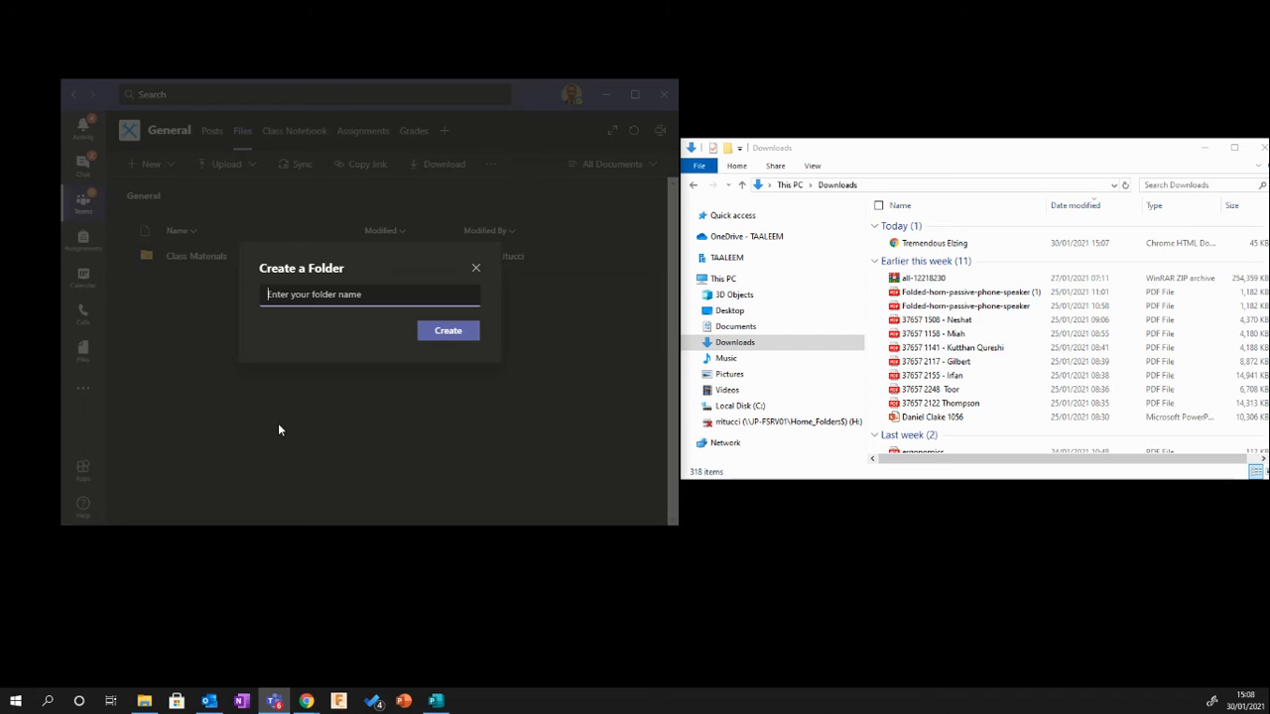
pyautogui.write('Laser ')
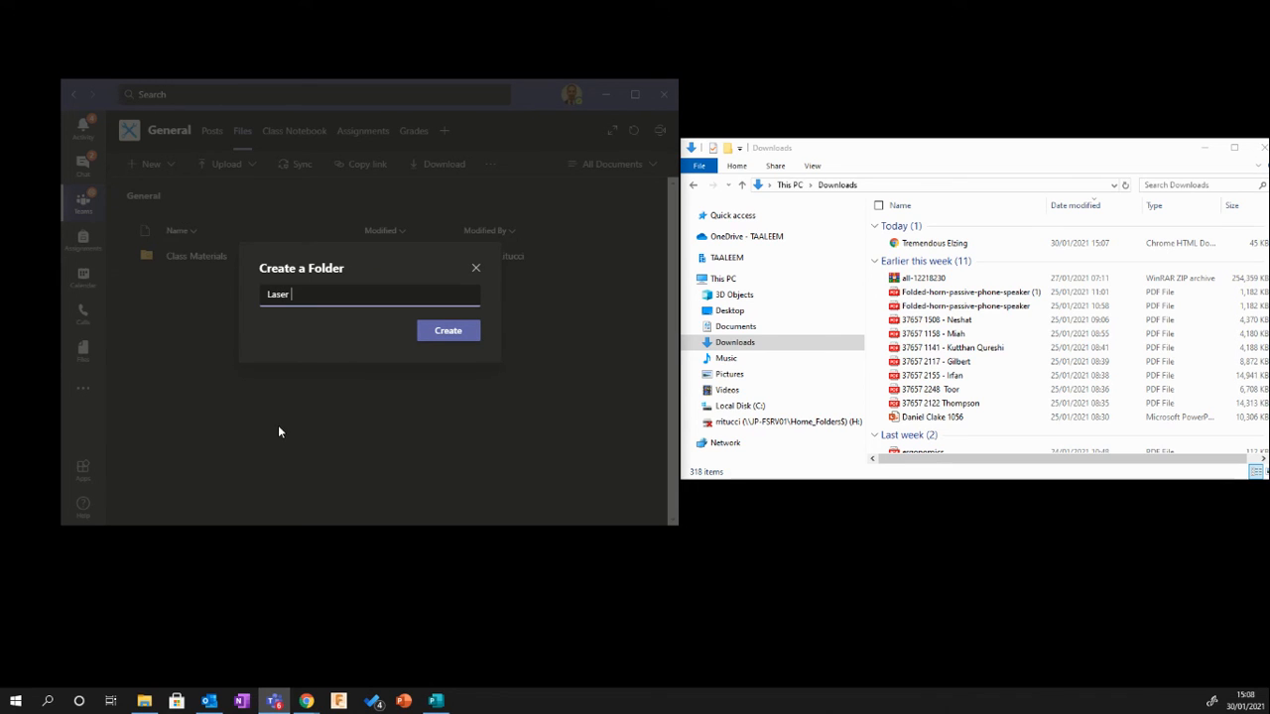
pyautogui.write('cut')
pyautogui.click(431, 334)
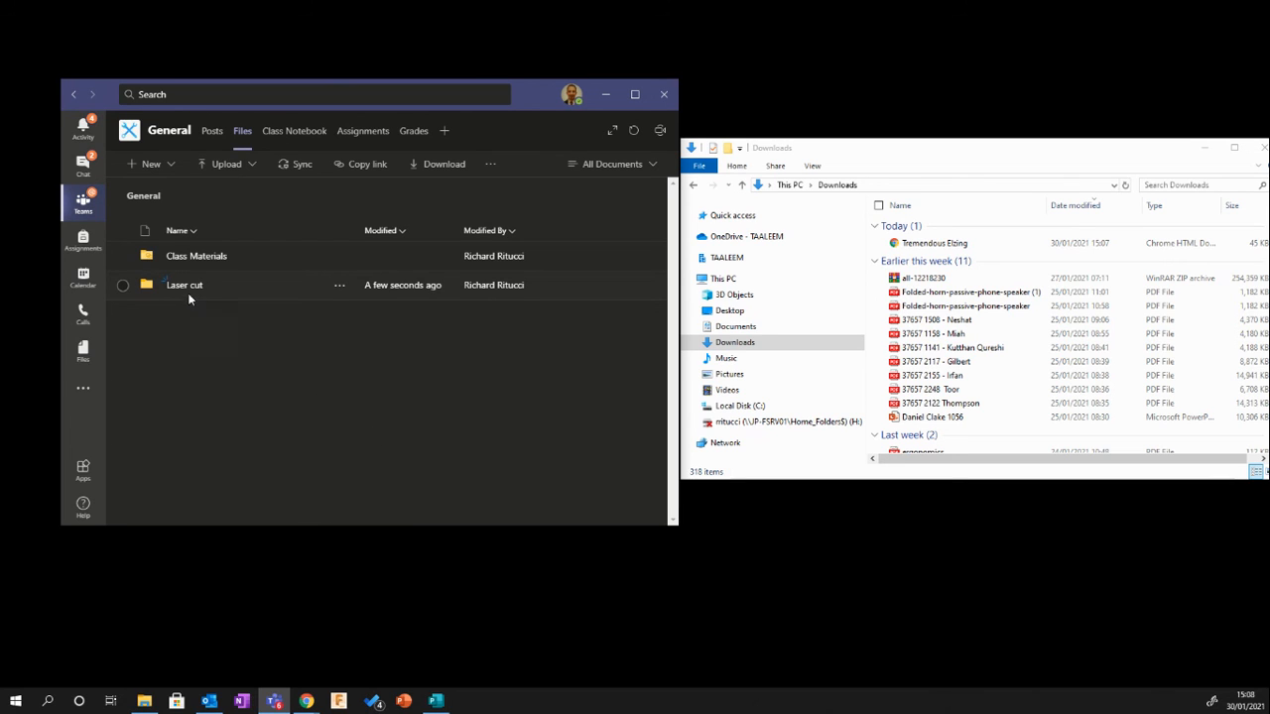
# - Upload Tremendous Elzing.svg from Downloads into the Laser cut folder, and switch back to the Tinkercad design in Chrome
pyautogui.click(184, 285)
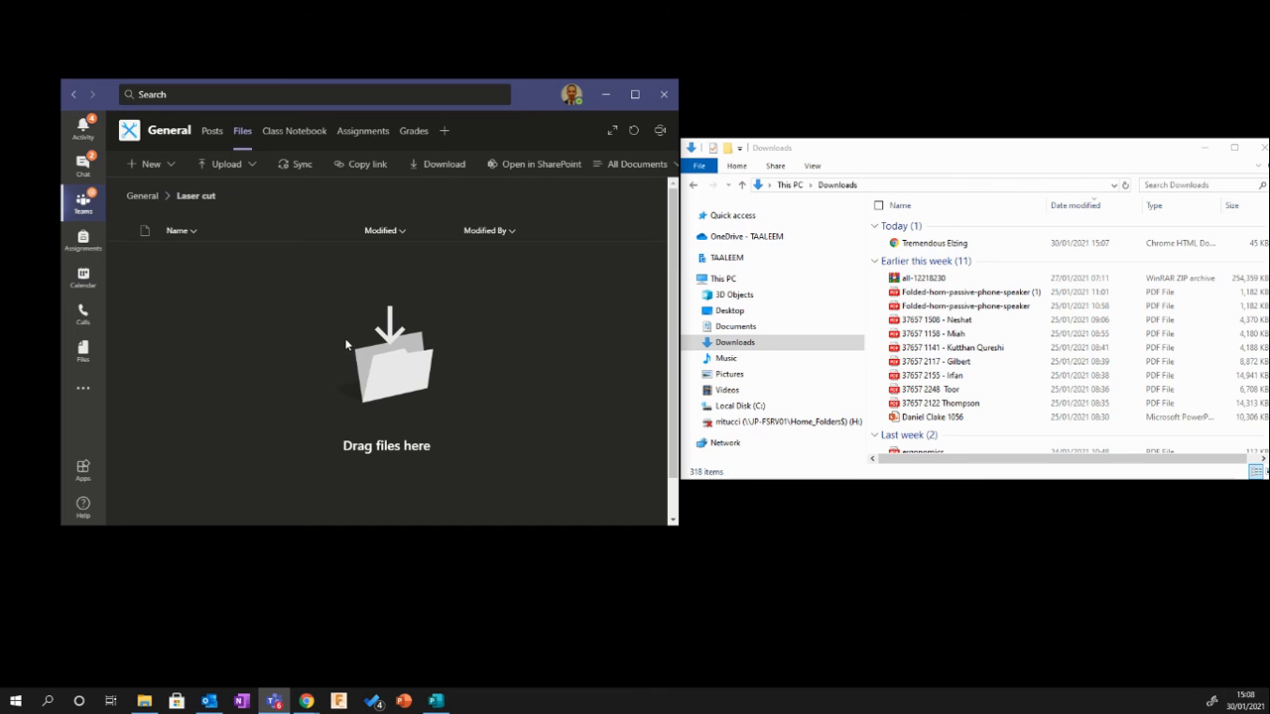
pyautogui.click(931, 246)
pyautogui.moveTo(925, 248); pyautogui.dragTo(241, 354)
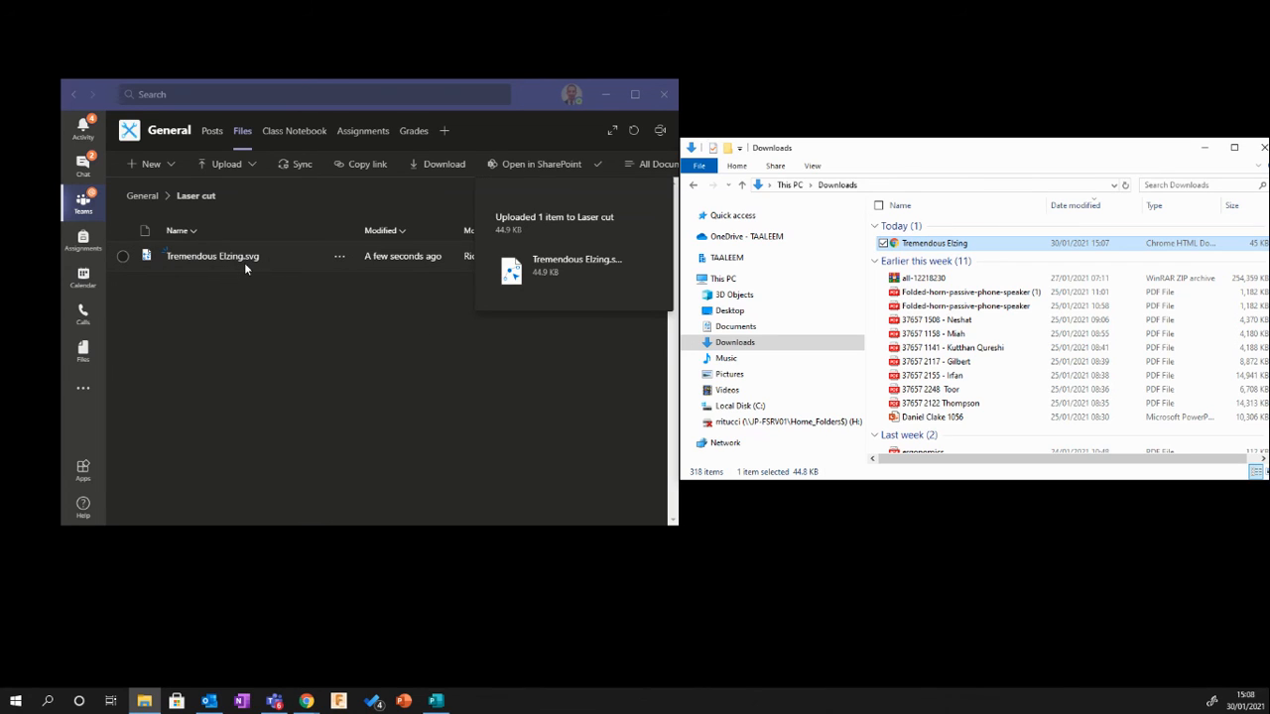
pyautogui.click(308, 701)
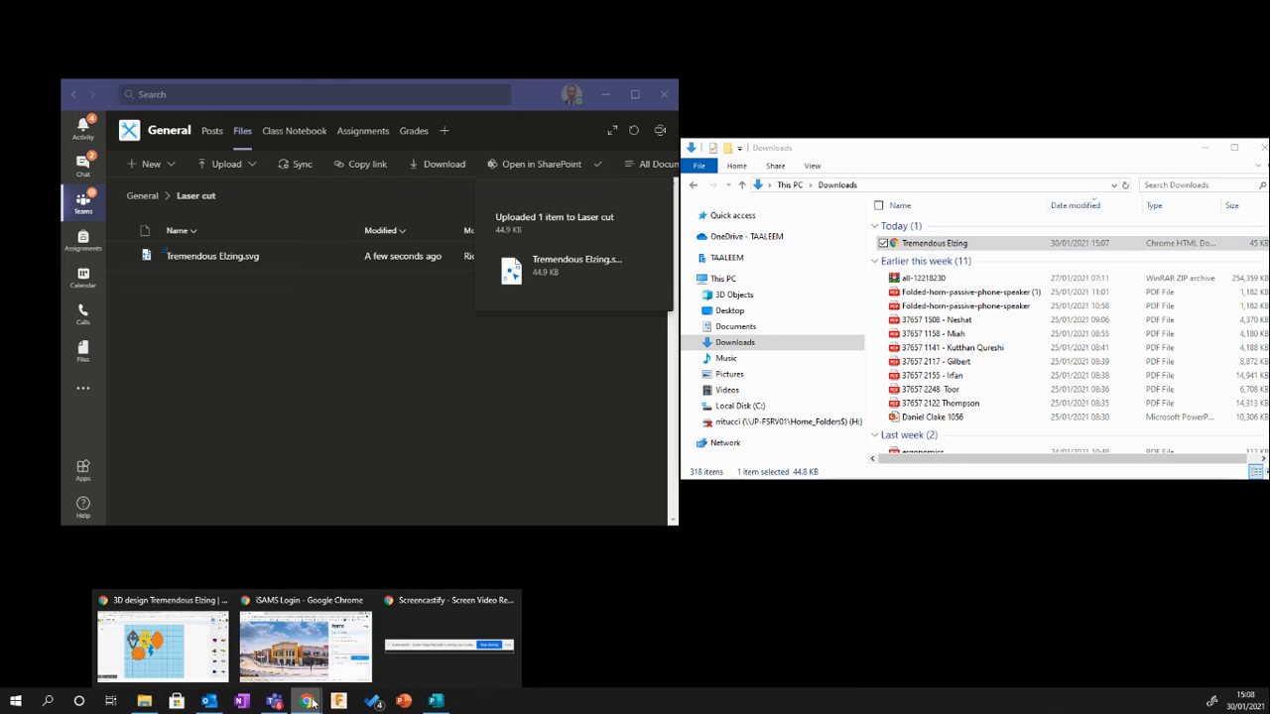
pyautogui.click(164, 647)
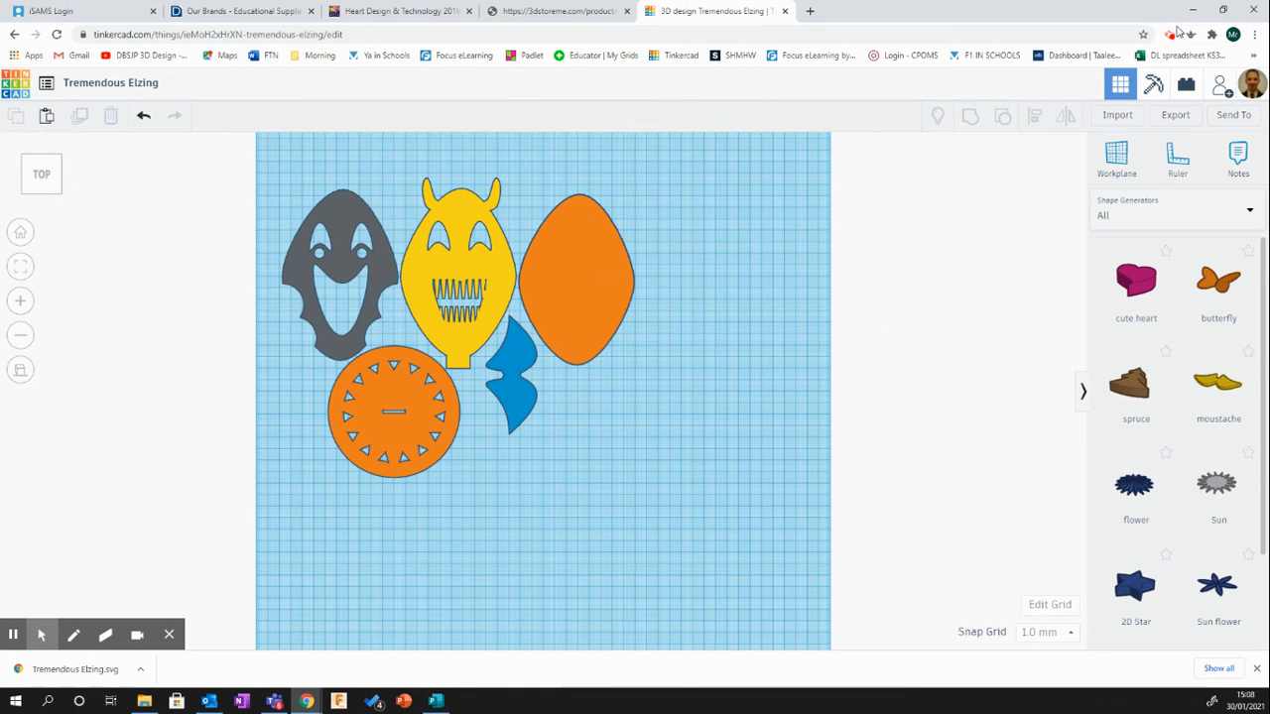